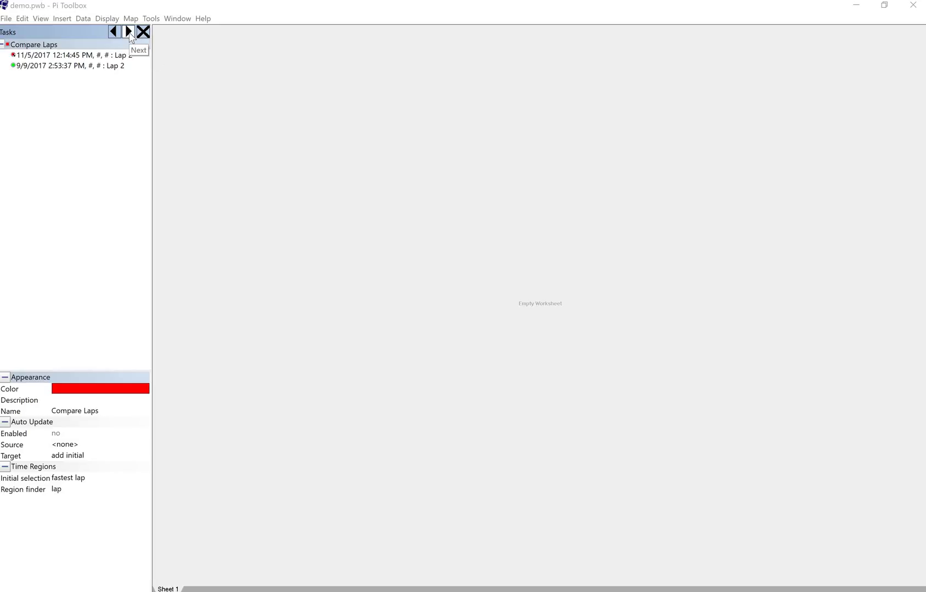
- Page through to Channel Properties and show ABS Active's settings: blue, autoscale yes, range 0–1, hold interpolation
{"action": "left_click", "coordinate": [129, 32]}
{"action": "left_click", "coordinate": [129, 31]}
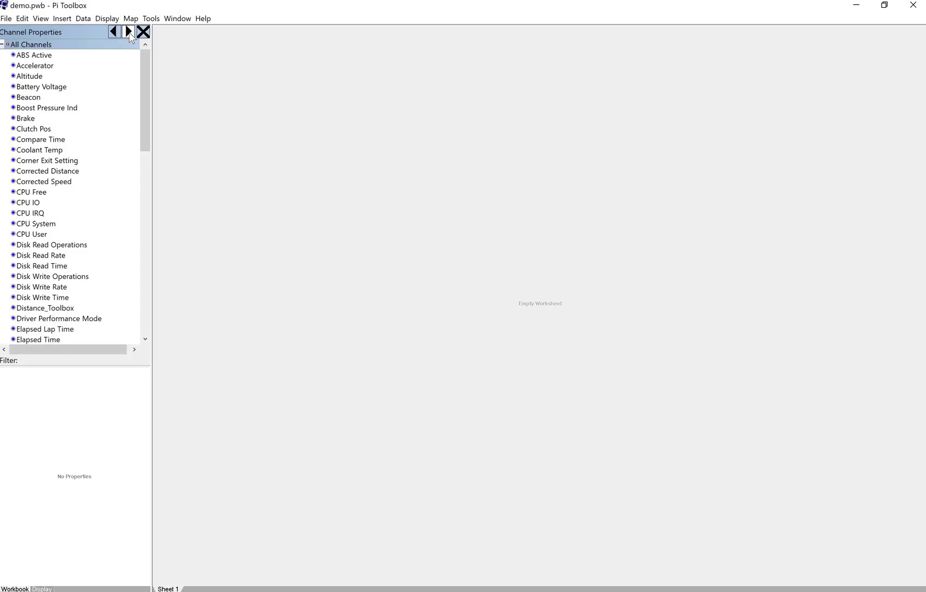
{"action": "left_click", "coordinate": [129, 31]}
{"action": "left_click", "coordinate": [40, 59]}
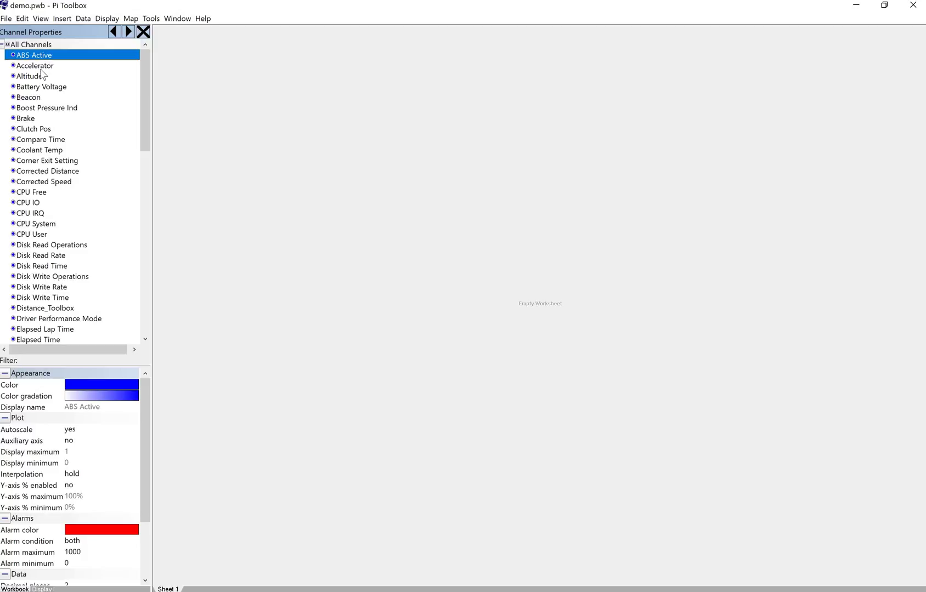
- Review Accelerator's properties (display 0–100, linear, alarm 0–1000, percentage), then scroll the list down to Speed
{"action": "left_click", "coordinate": [41, 68]}
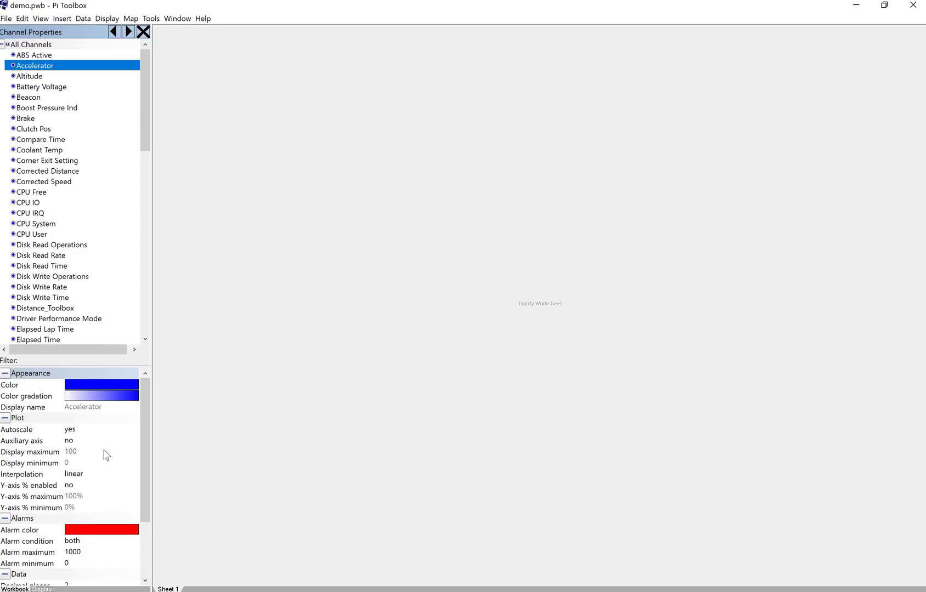
{"action": "scroll", "coordinate": [92, 521], "scroll_direction": "down", "scroll_amount": 3}
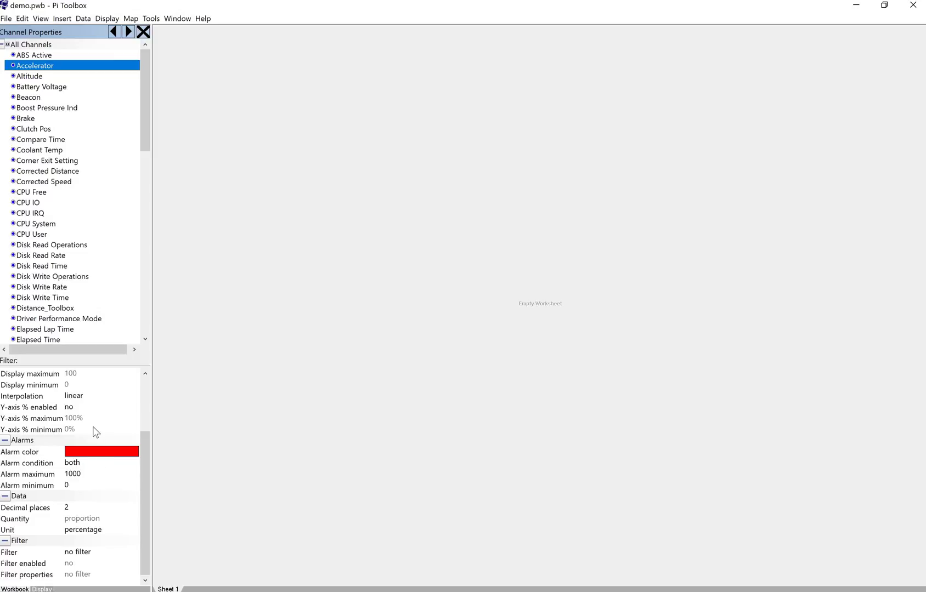
{"action": "scroll", "coordinate": [96, 432], "scroll_direction": "up", "scroll_amount": 1}
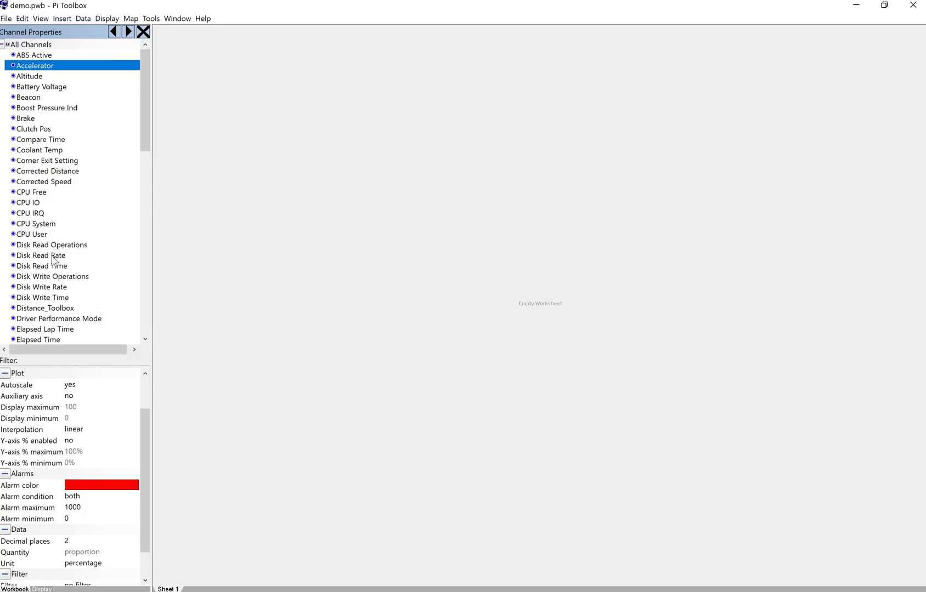
{"action": "scroll", "coordinate": [54, 323], "scroll_direction": "down", "scroll_amount": 3}
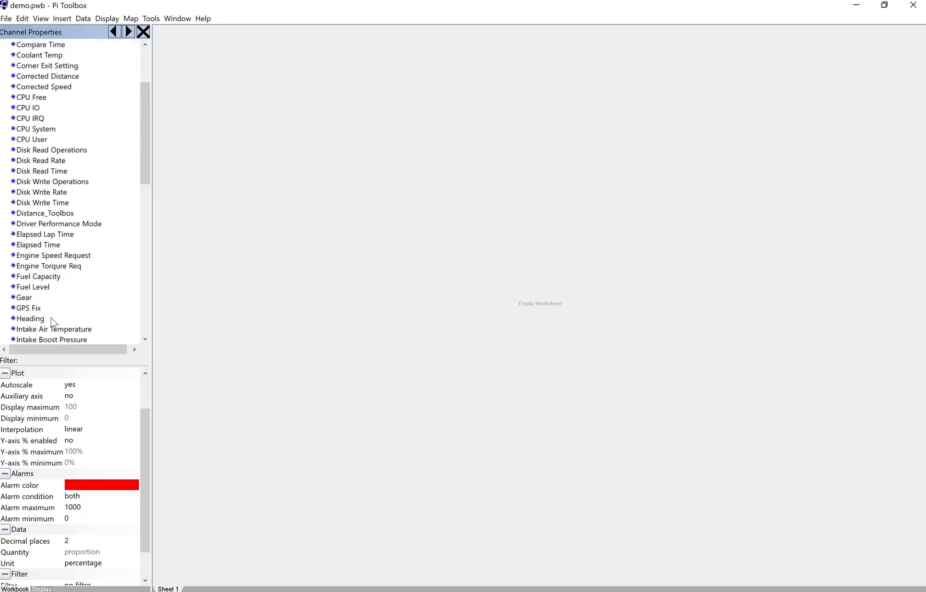
{"action": "scroll", "coordinate": [54, 322], "scroll_direction": "down", "scroll_amount": 9}
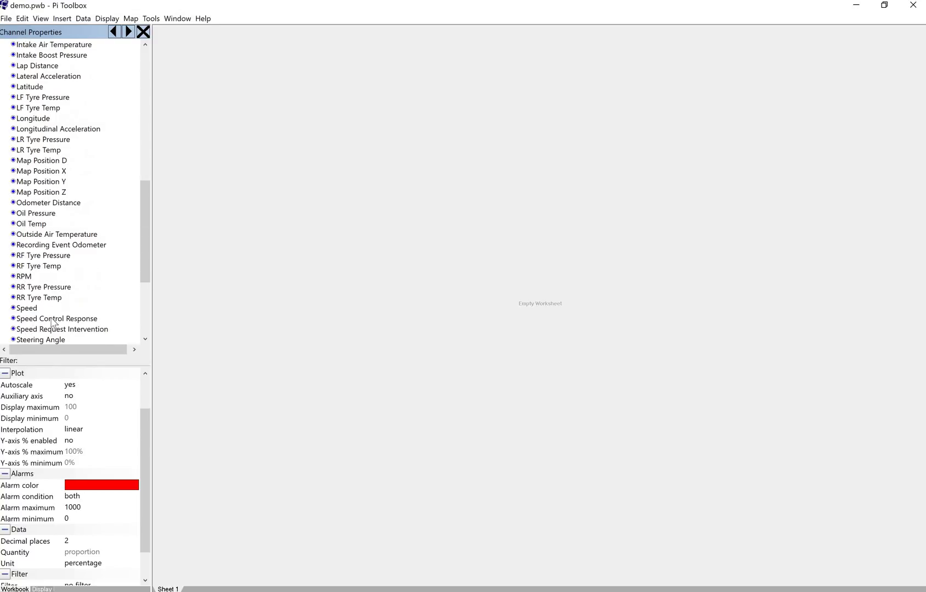
- Select the Speed channel and set its unit to miles per hour
{"action": "left_click", "coordinate": [47, 311]}
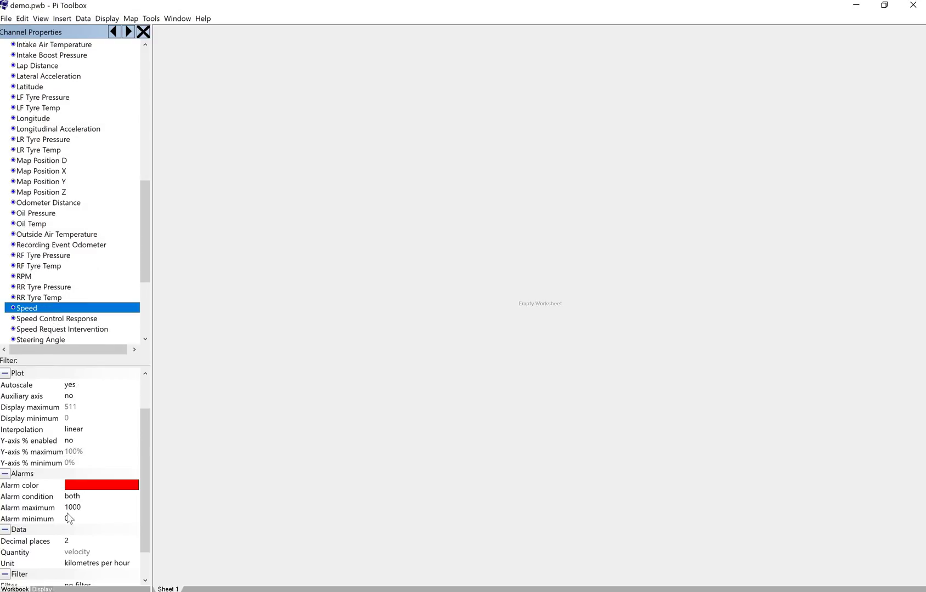
{"action": "left_click", "coordinate": [117, 567]}
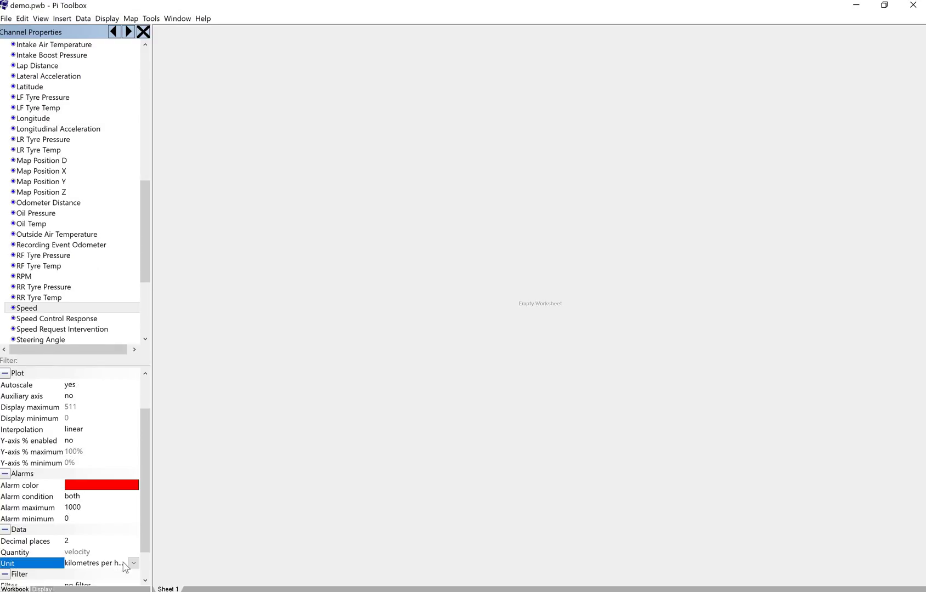
{"action": "left_click", "coordinate": [134, 563]}
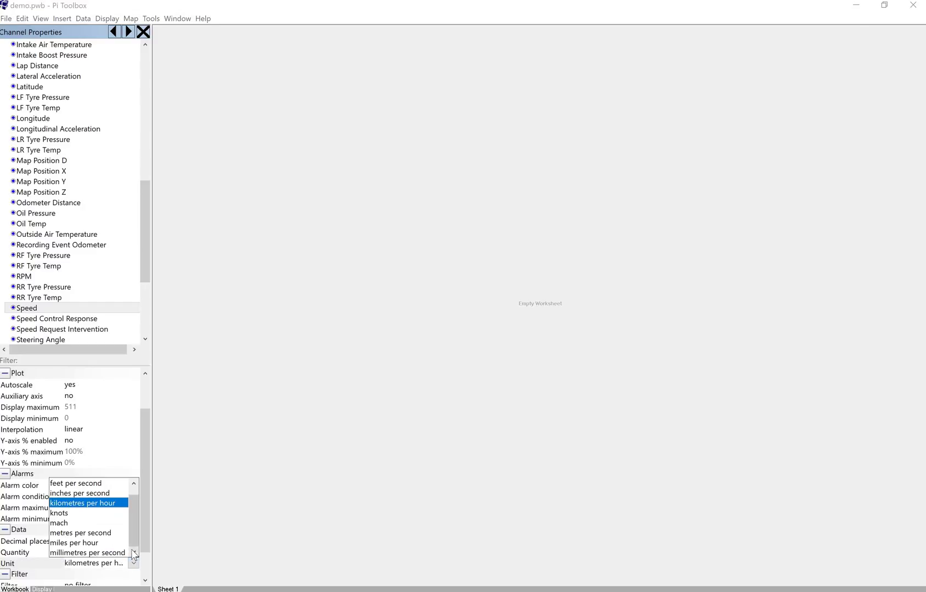
{"action": "left_click", "coordinate": [122, 543]}
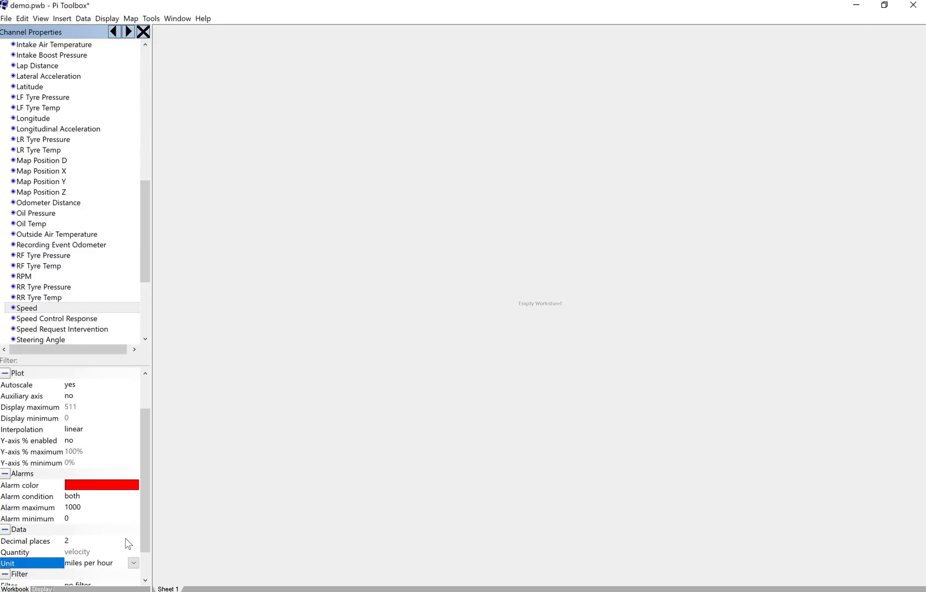
{"action": "left_click_drag", "start_coordinate": [145, 519], "coordinate": [140, 457]}
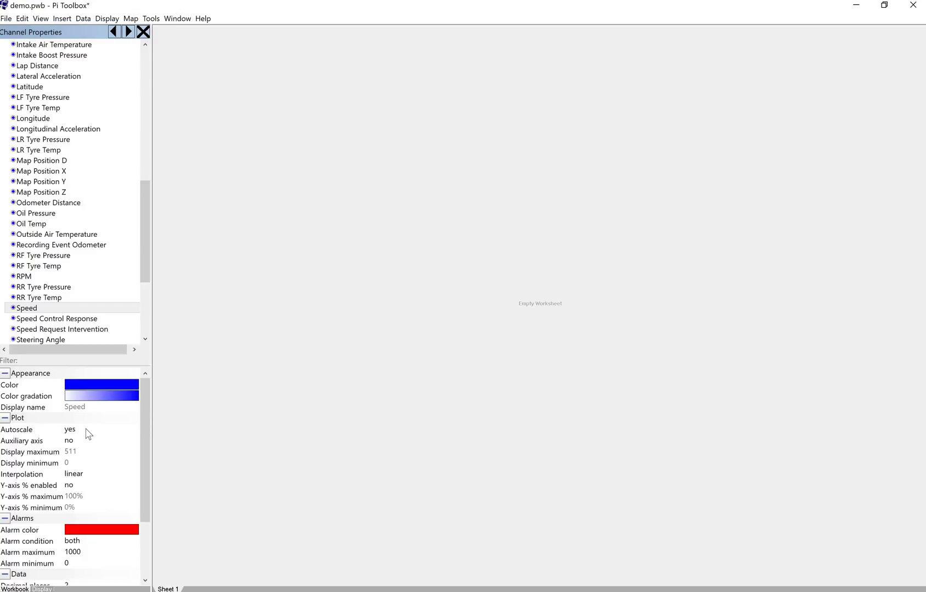
- Turn Speed's autoscale off and fix its display range at 50 to 150
{"action": "left_click", "coordinate": [122, 431]}
{"action": "left_click", "coordinate": [133, 430]}
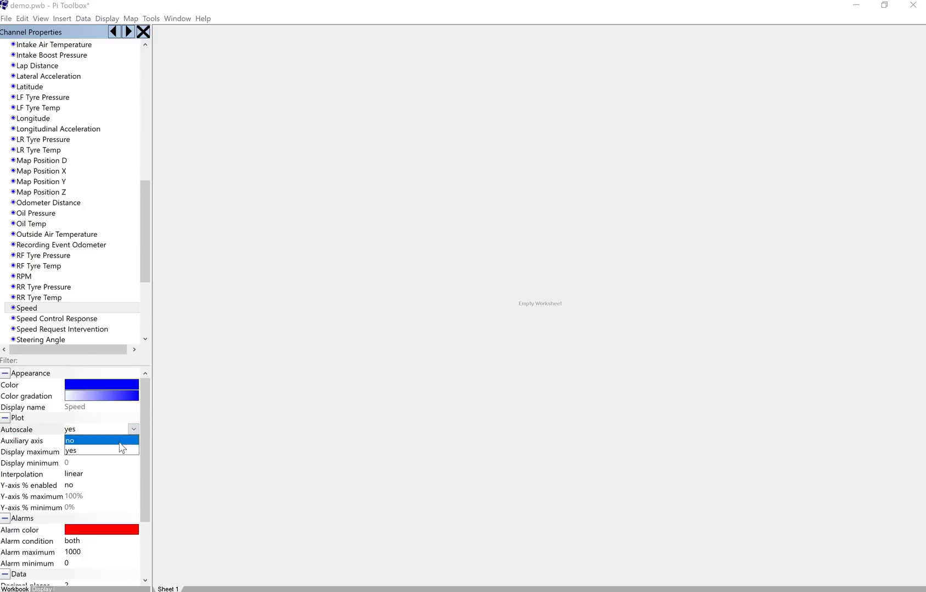
{"action": "left_click", "coordinate": [96, 447]}
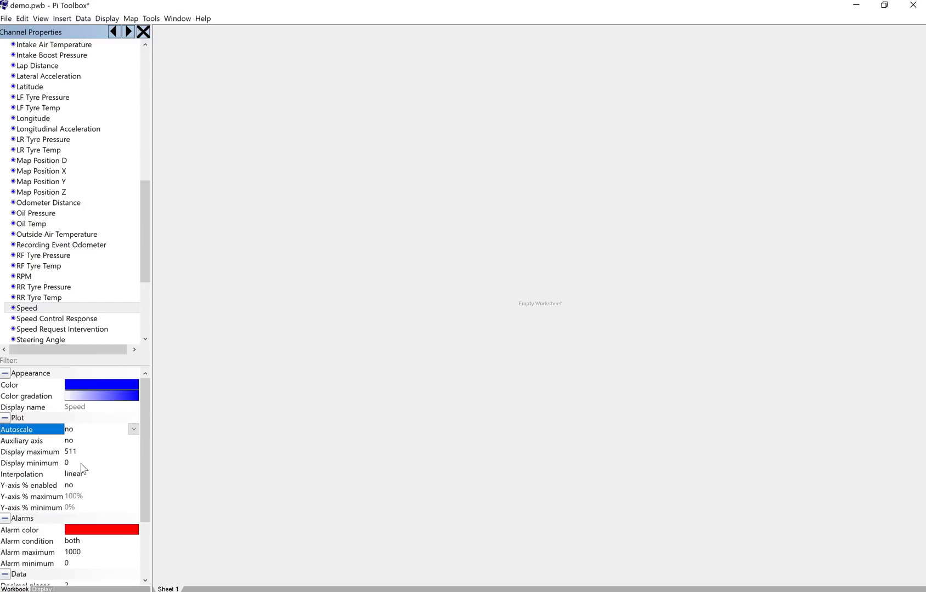
{"action": "left_click", "coordinate": [81, 464]}
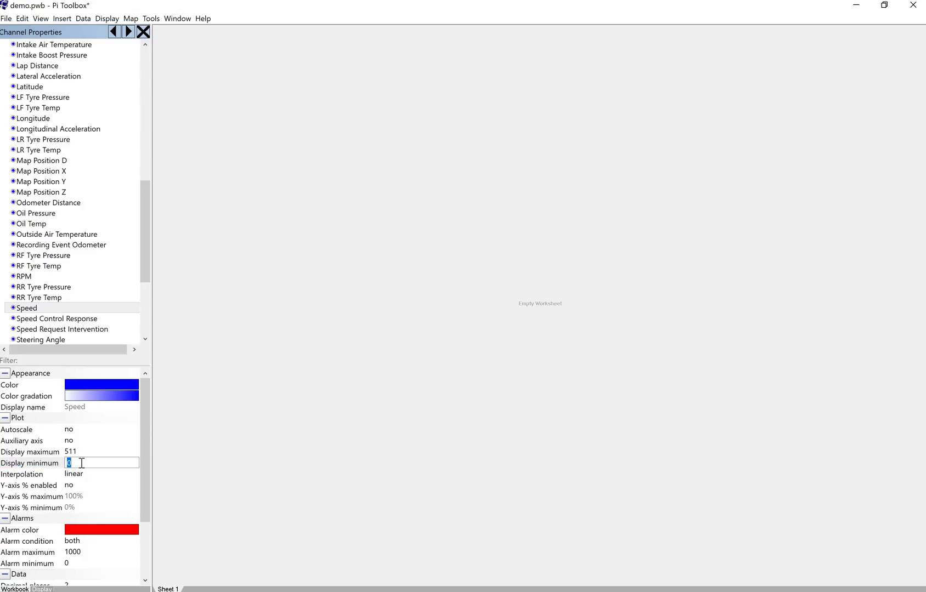
{"action": "type", "text": "50"}
{"action": "left_click", "coordinate": [123, 450]}
{"action": "type", "text": "15"}
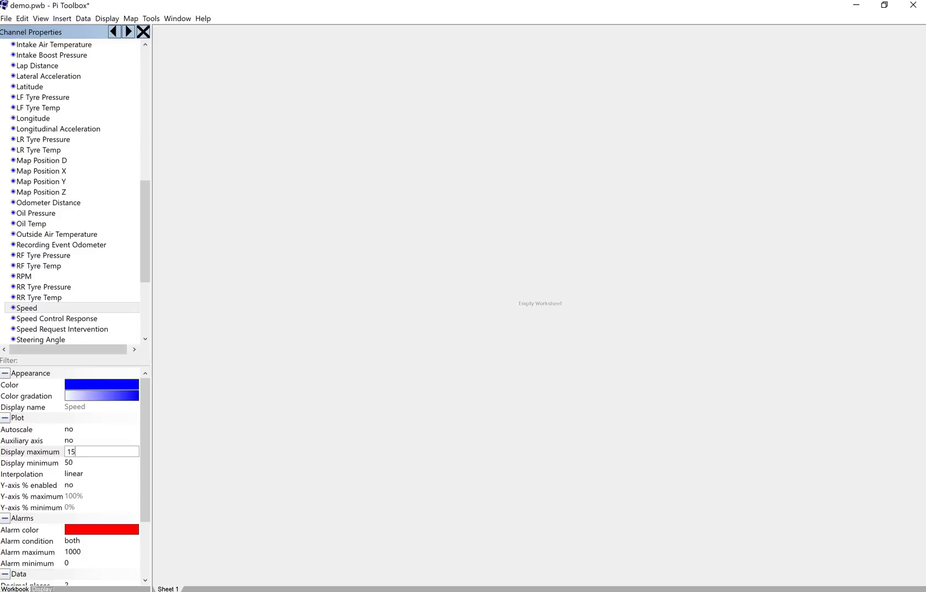
{"action": "type", "text": "0"}
{"action": "key", "text": "Return"}
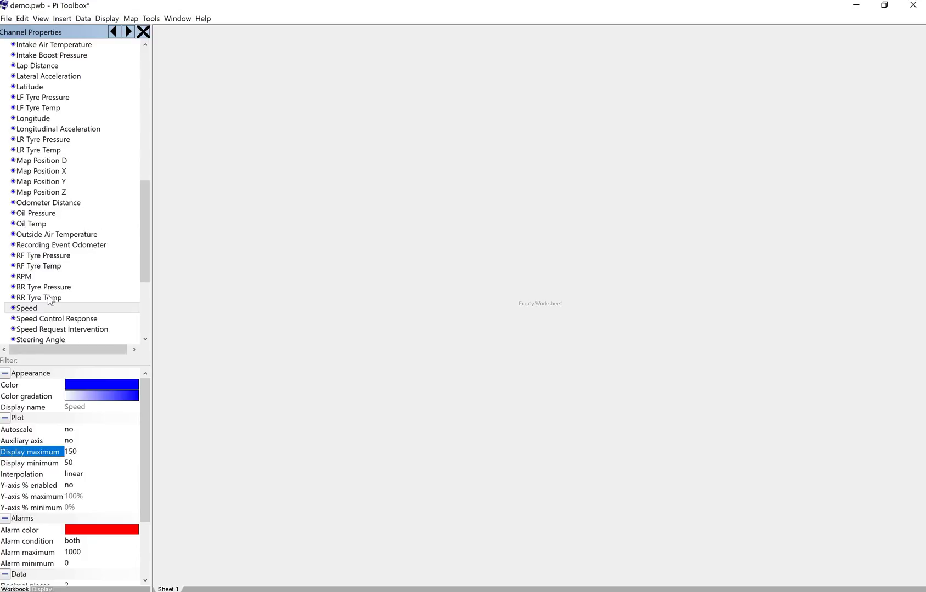
- Select the Oil Temp channel and set its unit to fahrenheit
{"action": "left_click", "coordinate": [44, 226]}
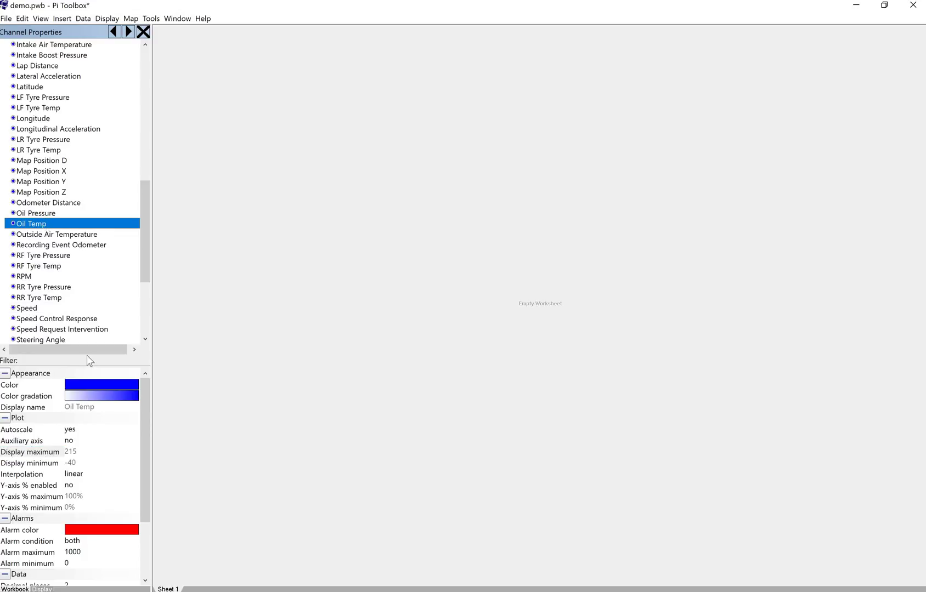
{"action": "scroll", "coordinate": [125, 458], "scroll_direction": "down", "scroll_amount": 3}
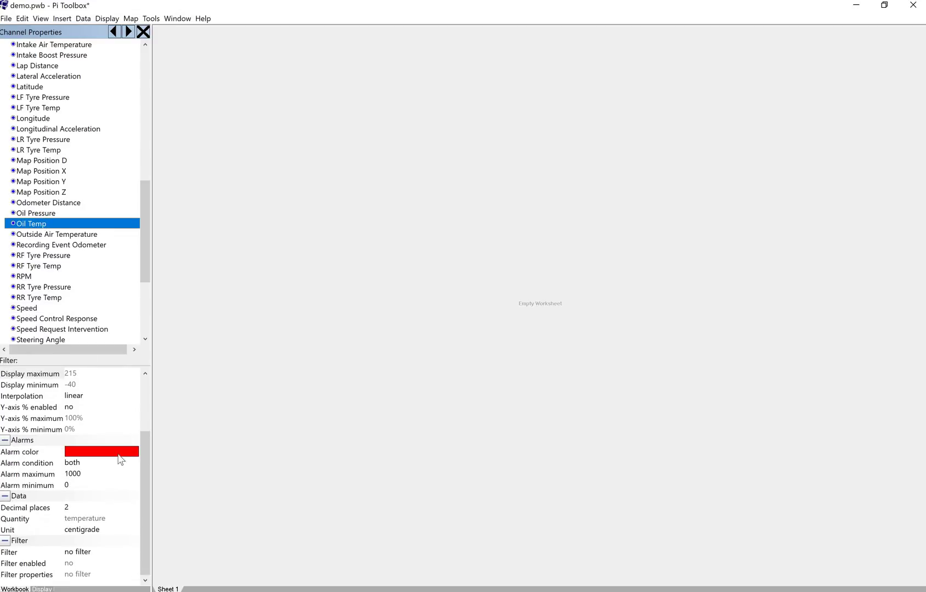
{"action": "left_click", "coordinate": [96, 531]}
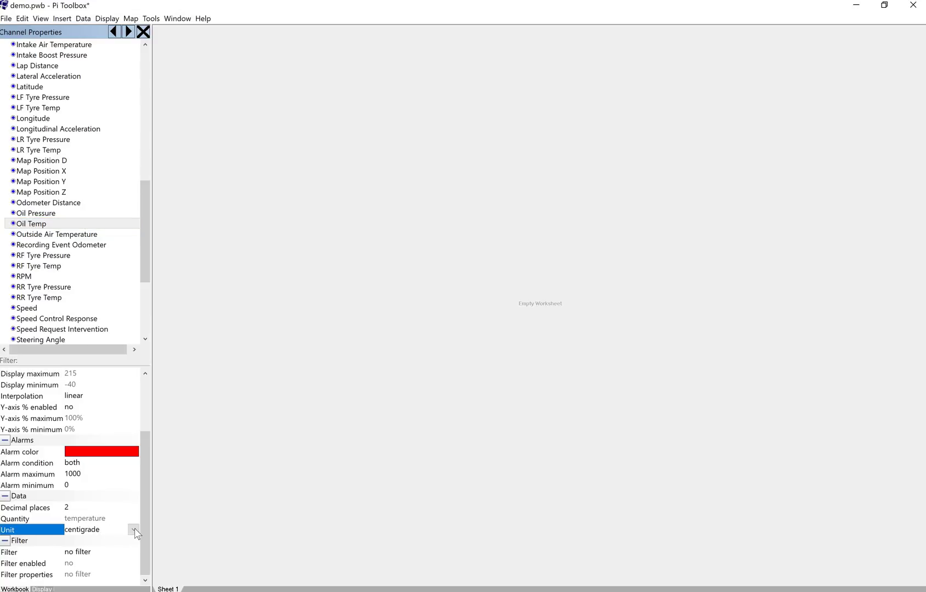
{"action": "left_click", "coordinate": [133, 530]}
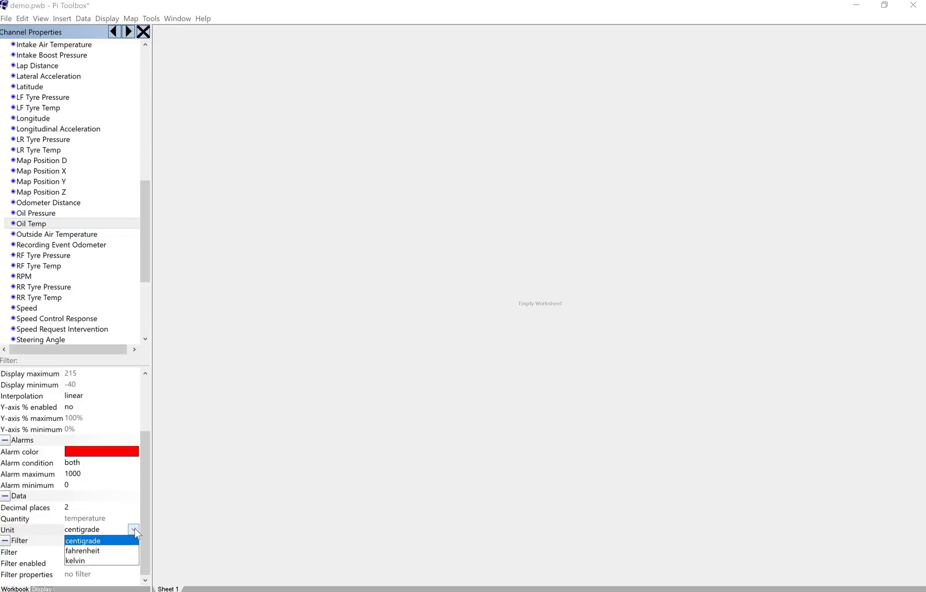
{"action": "left_click", "coordinate": [116, 551]}
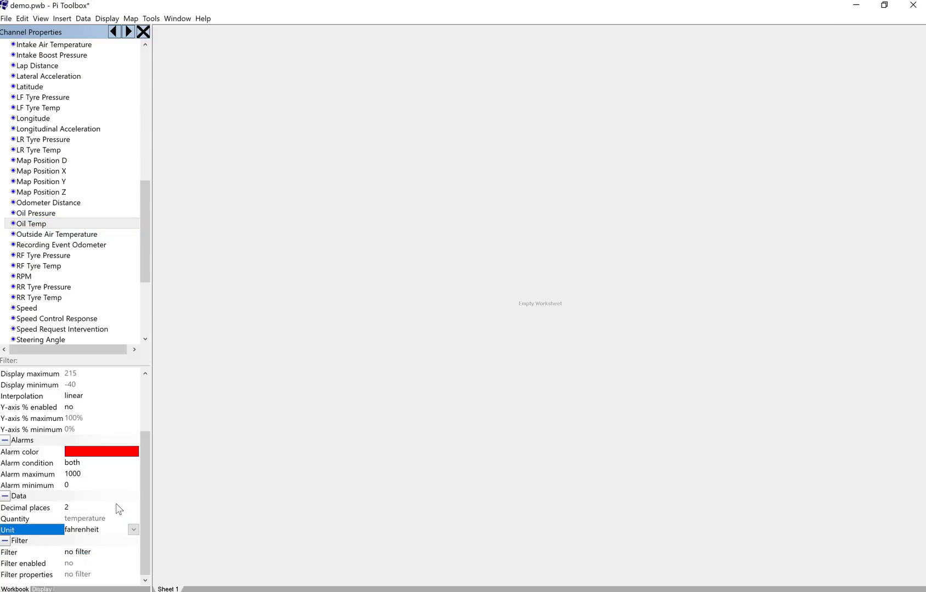
- Set Oil Temp's alarm range to 40 minimum and 300 maximum
{"action": "left_click", "coordinate": [97, 485]}
{"action": "type", "text": "40"}
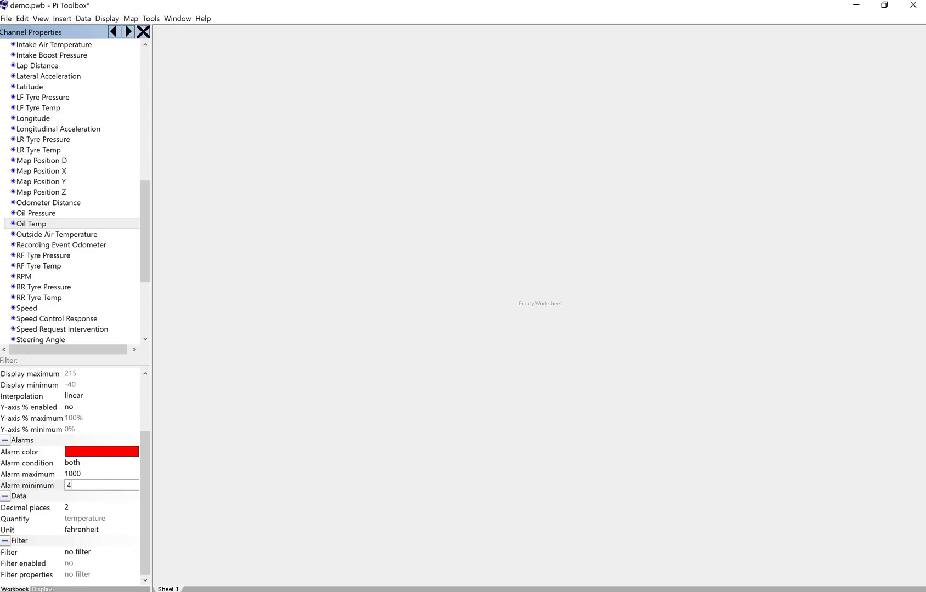
{"action": "left_click", "coordinate": [88, 474]}
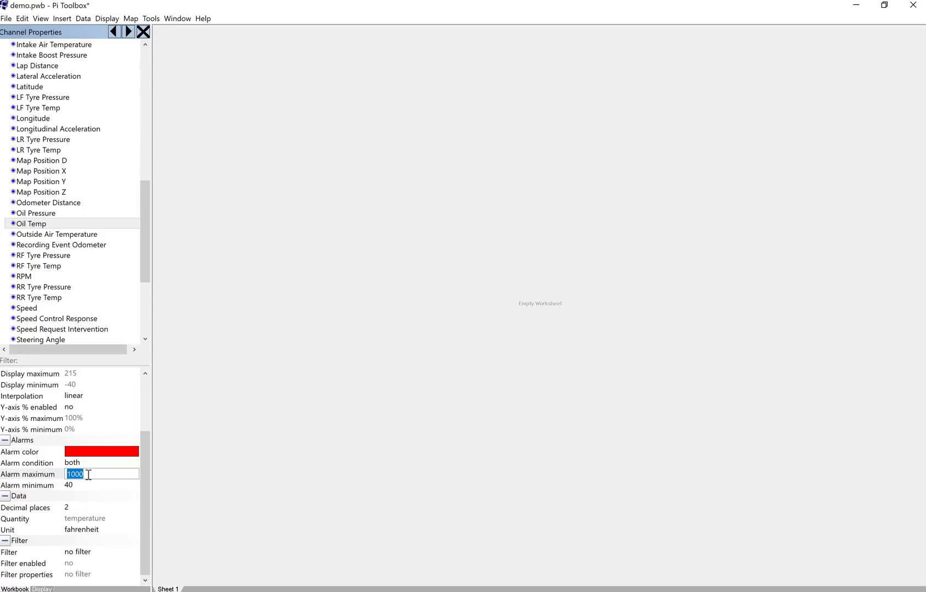
{"action": "type", "text": "3"}
{"action": "left_click", "coordinate": [100, 463]}
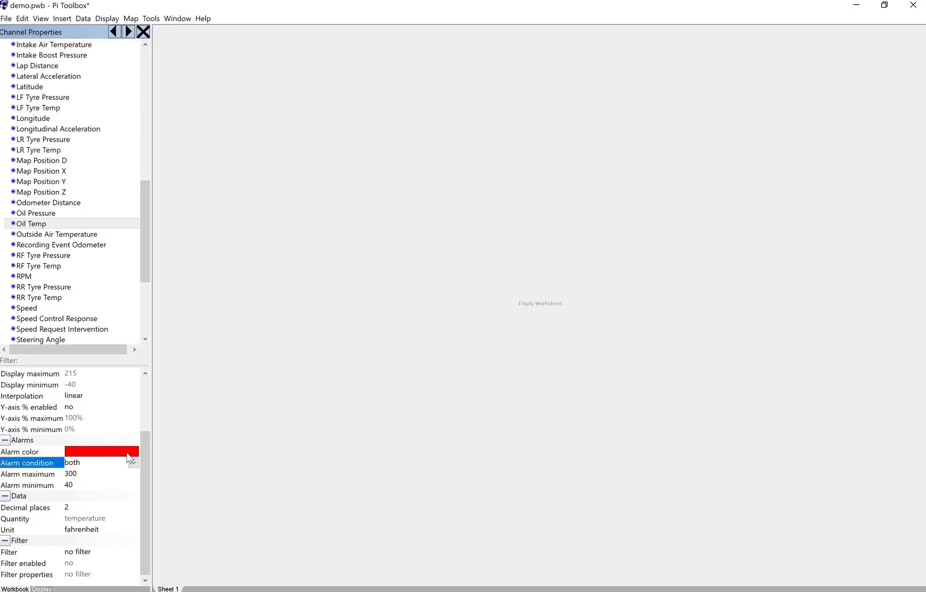
- Turn Oil Temp's autoscale off and fix its display range at 40 to 300
{"action": "scroll", "coordinate": [123, 459], "scroll_direction": "up", "scroll_amount": 2}
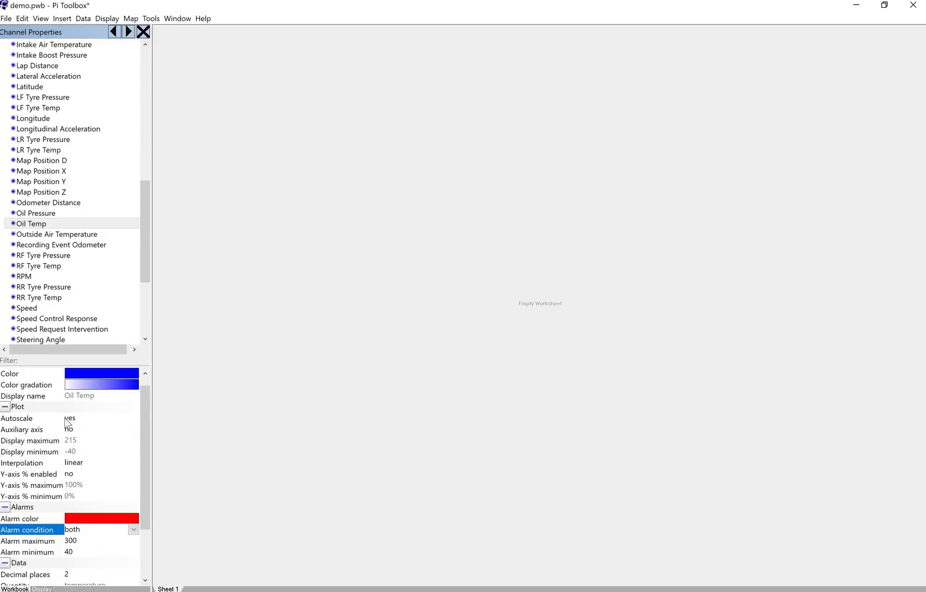
{"action": "left_click", "coordinate": [117, 421]}
{"action": "left_click", "coordinate": [134, 418]}
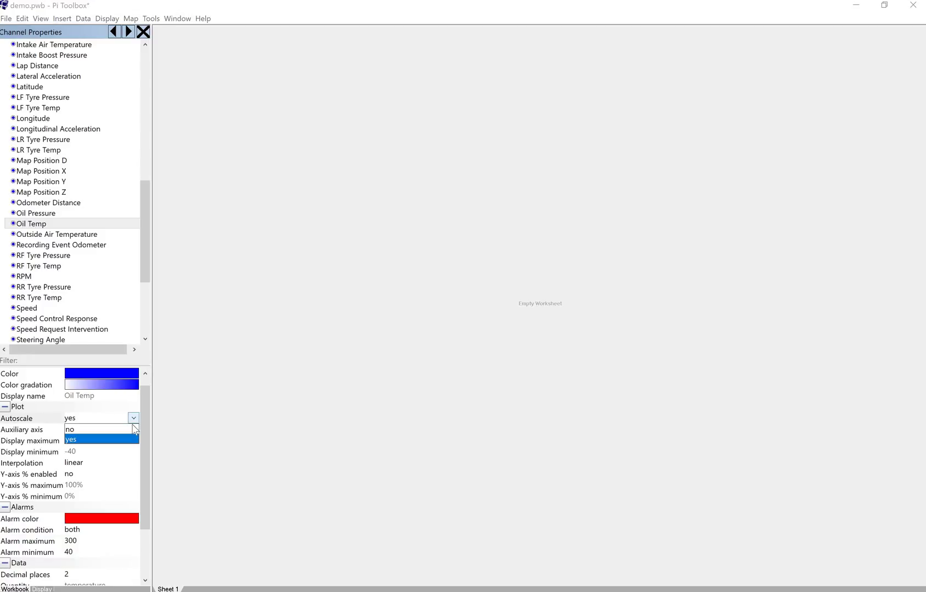
{"action": "left_click", "coordinate": [130, 439]}
{"action": "left_click", "coordinate": [106, 451]}
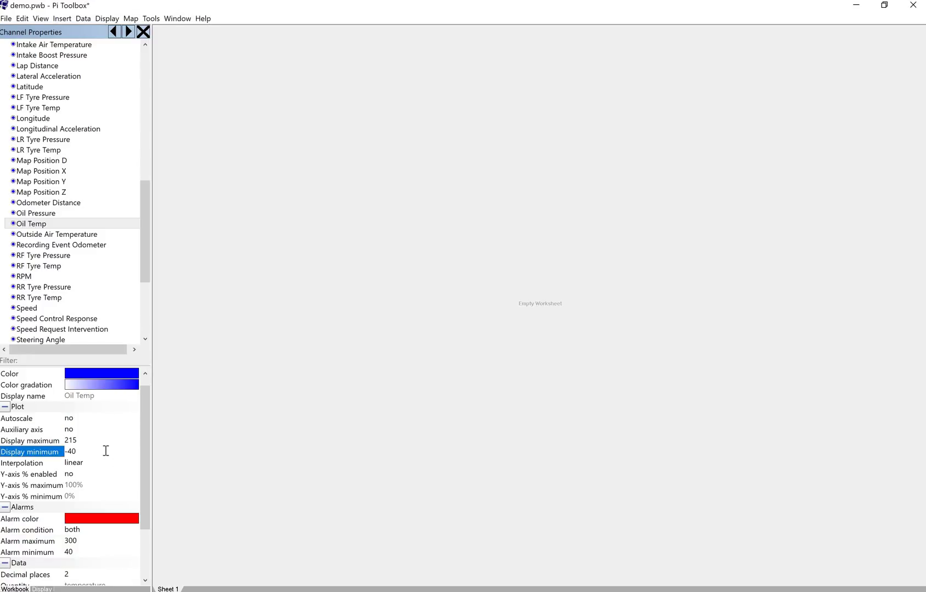
{"action": "type", "text": "40"}
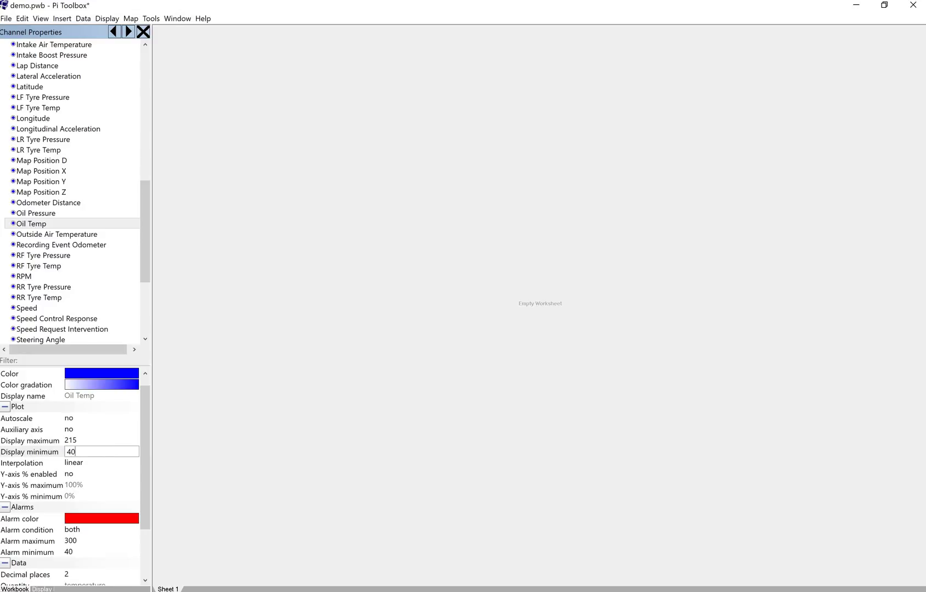
{"action": "left_click", "coordinate": [102, 439]}
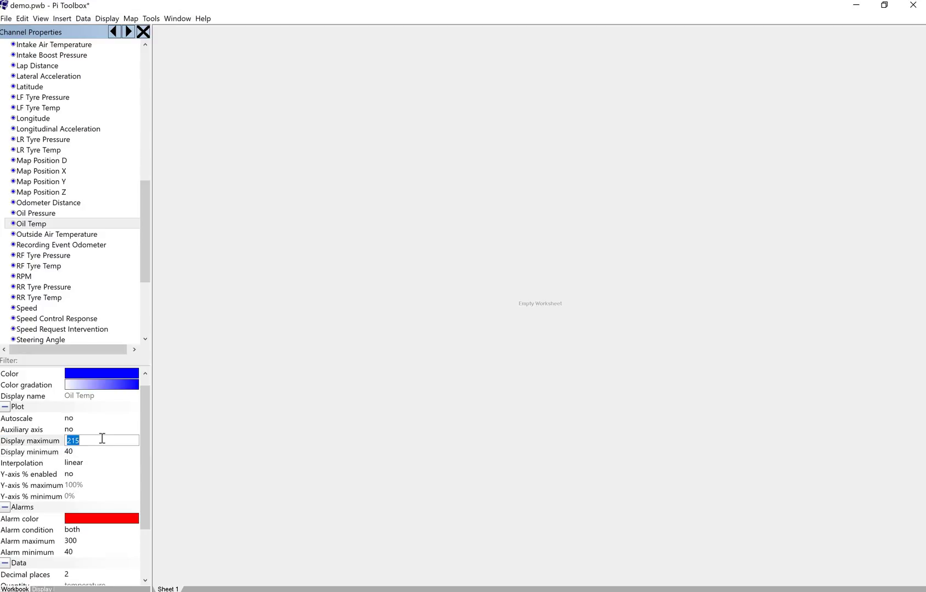
{"action": "type", "text": "300"}
{"action": "left_click", "coordinate": [86, 421]}
{"action": "scroll", "coordinate": [112, 249], "scroll_direction": "down", "scroll_amount": 2}
{"action": "scroll", "coordinate": [112, 250], "scroll_direction": "down", "scroll_amount": 1}
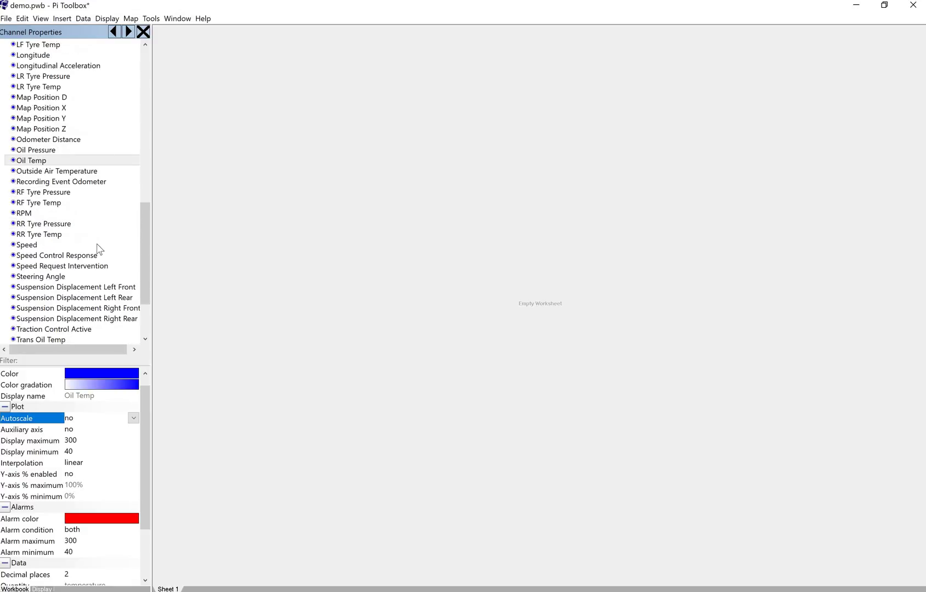
{"action": "left_click", "coordinate": [97, 245]}
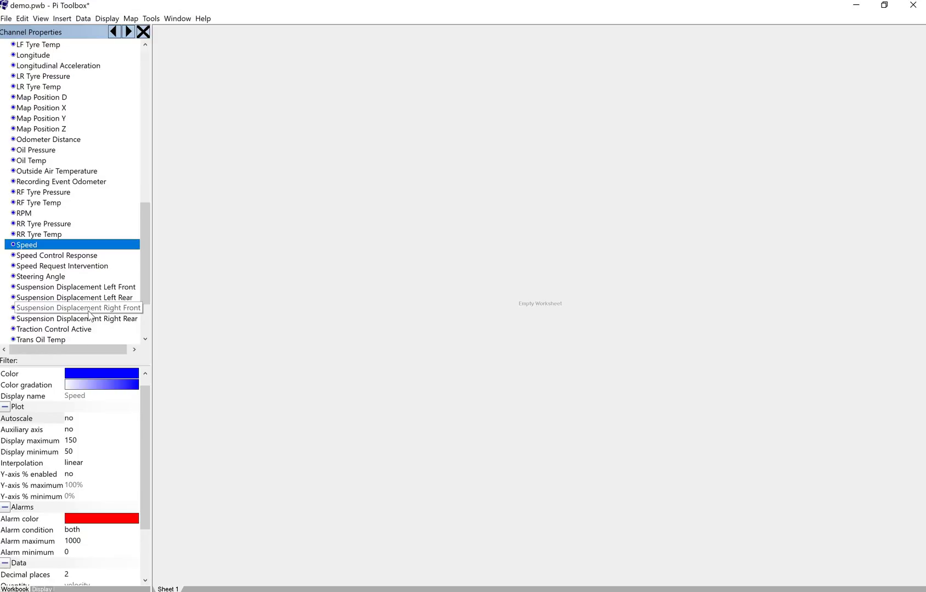
{"action": "scroll", "coordinate": [110, 436], "scroll_direction": "down", "scroll_amount": 1}
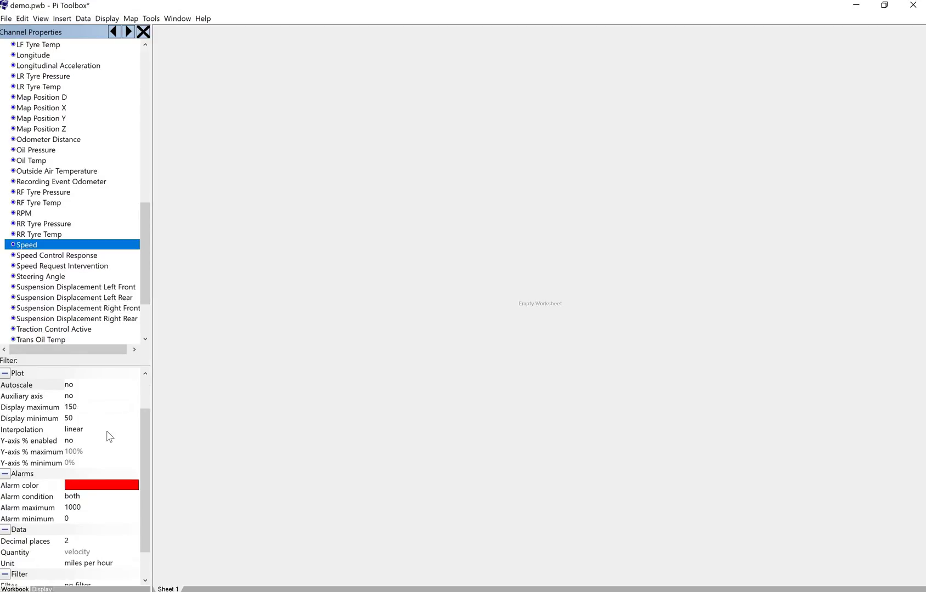
{"action": "scroll", "coordinate": [109, 437], "scroll_direction": "down", "scroll_amount": 1}
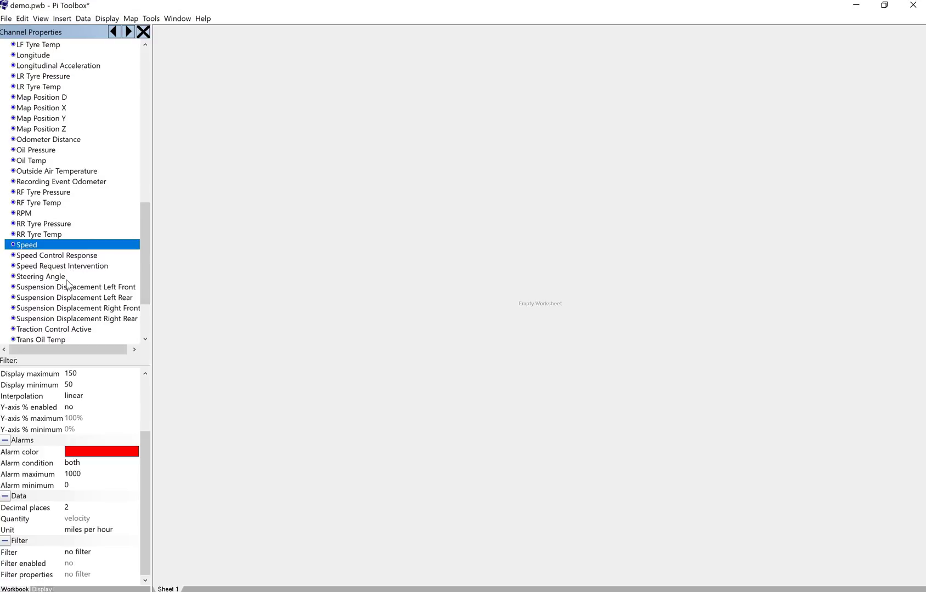
{"action": "scroll", "coordinate": [68, 284], "scroll_direction": "down", "scroll_amount": 3}
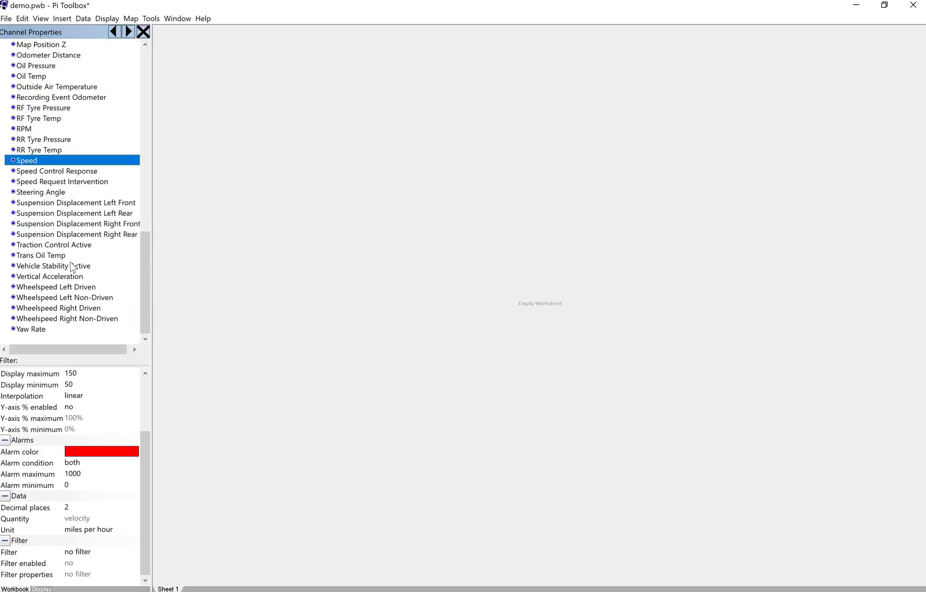
{"action": "scroll", "coordinate": [70, 267], "scroll_direction": "up", "scroll_amount": 15}
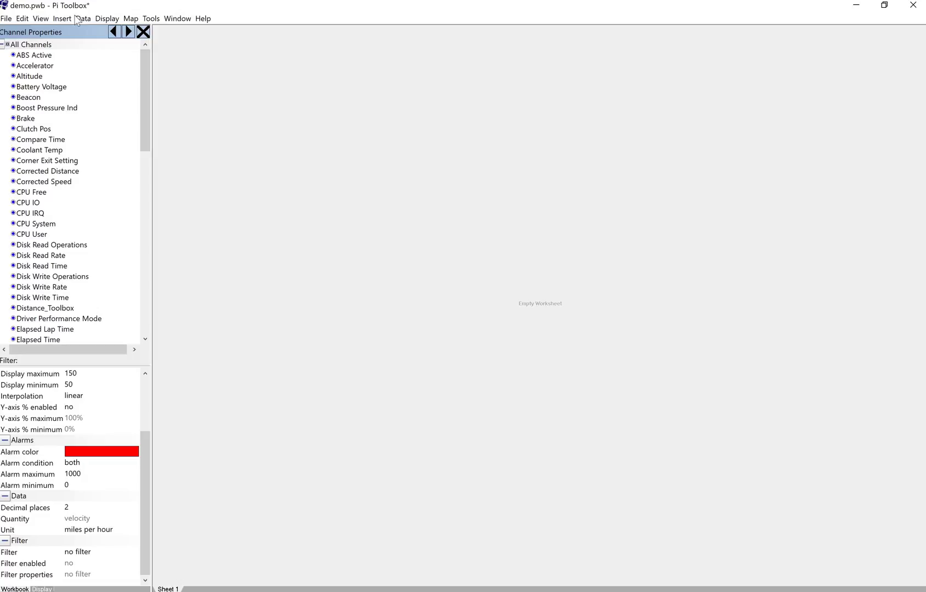
- Insert an empty Time/Distance Chart from Insert > Display
{"action": "left_click", "coordinate": [101, 20]}
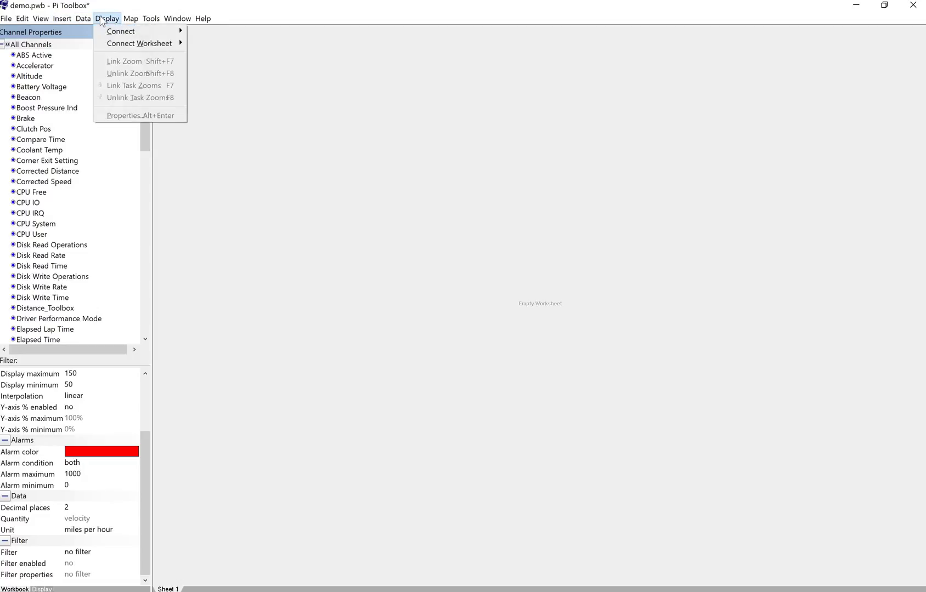
{"action": "mouse_move", "coordinate": [62, 20]}
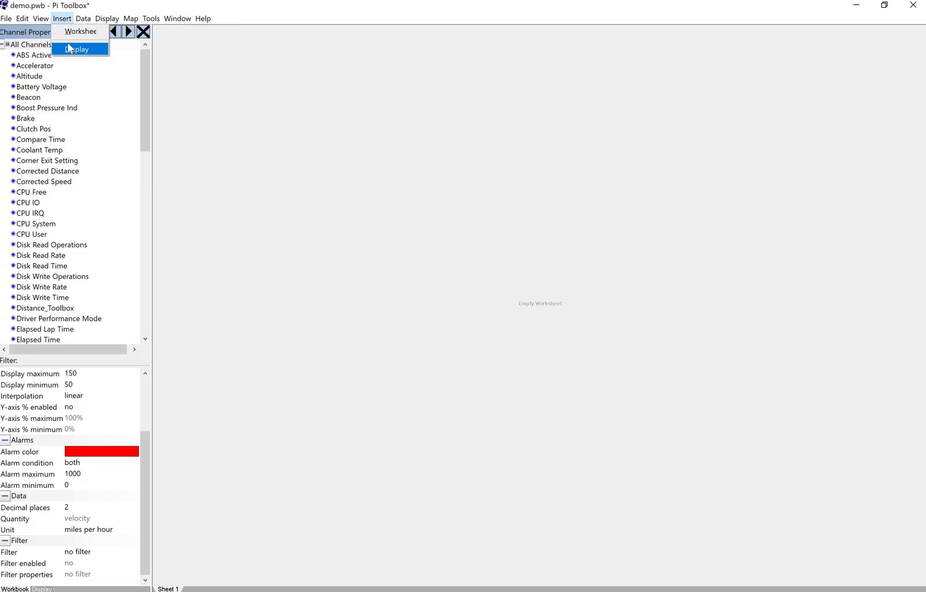
{"action": "left_click", "coordinate": [104, 48]}
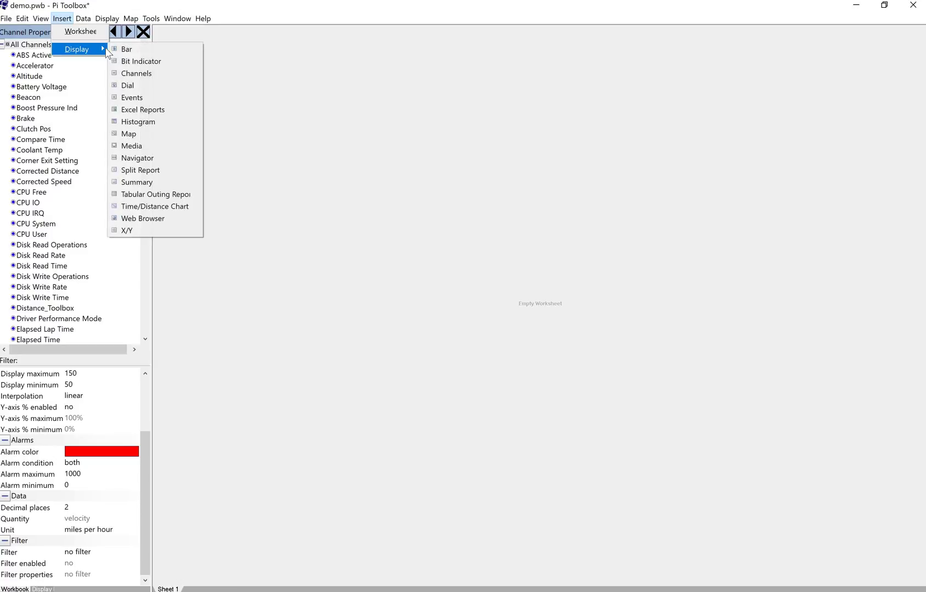
{"action": "left_click", "coordinate": [151, 205]}
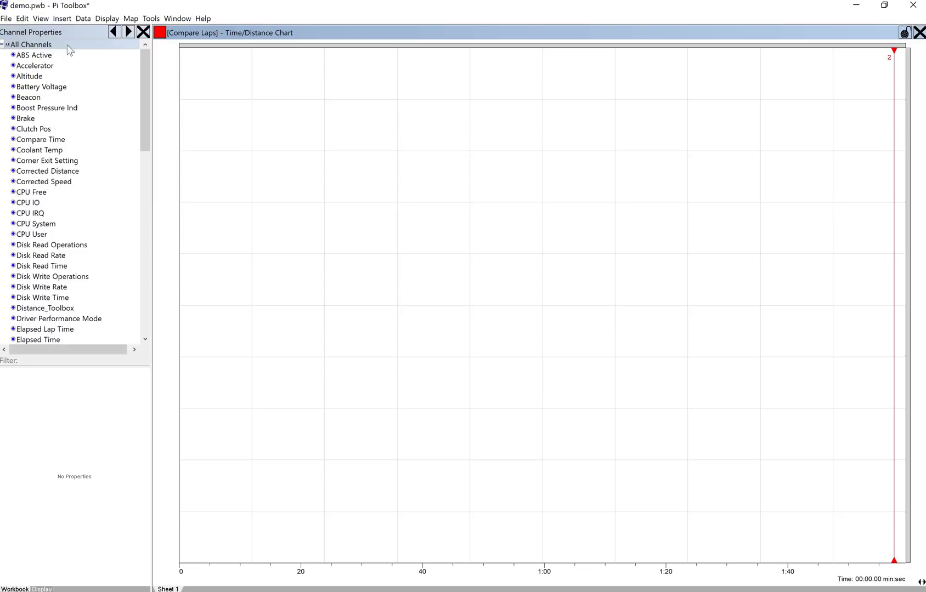
- From the Channels list, plot Speed, Accelerator, Brake and Compare Time on the chart
{"action": "left_click", "coordinate": [189, 188]}
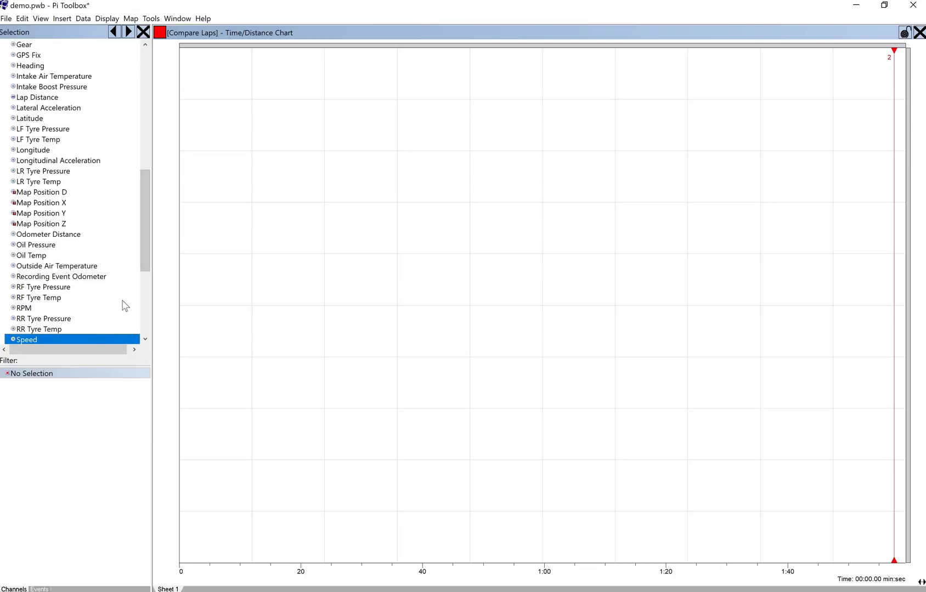
{"action": "left_click", "coordinate": [106, 340]}
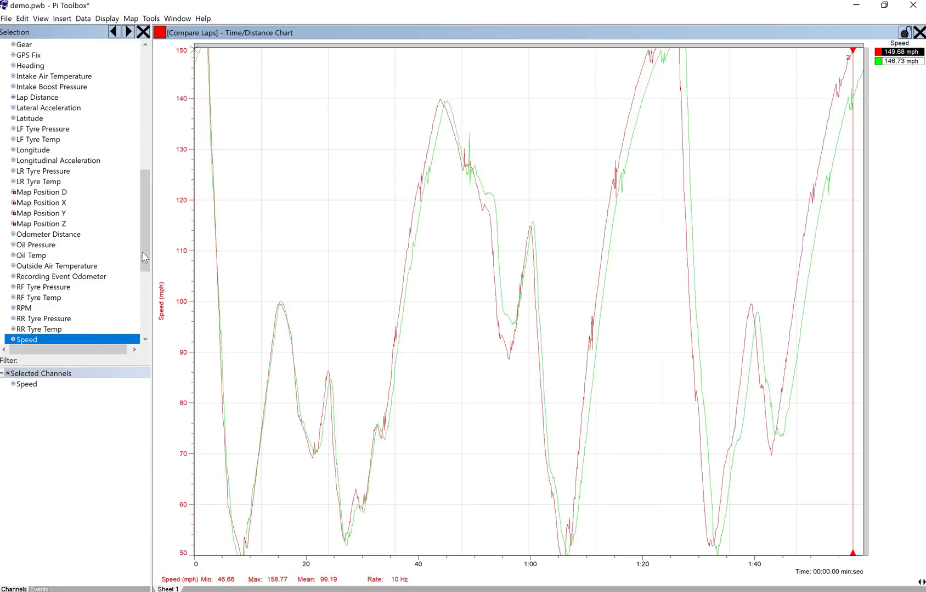
{"action": "scroll", "coordinate": [146, 231], "scroll_direction": "up", "scroll_amount": 8}
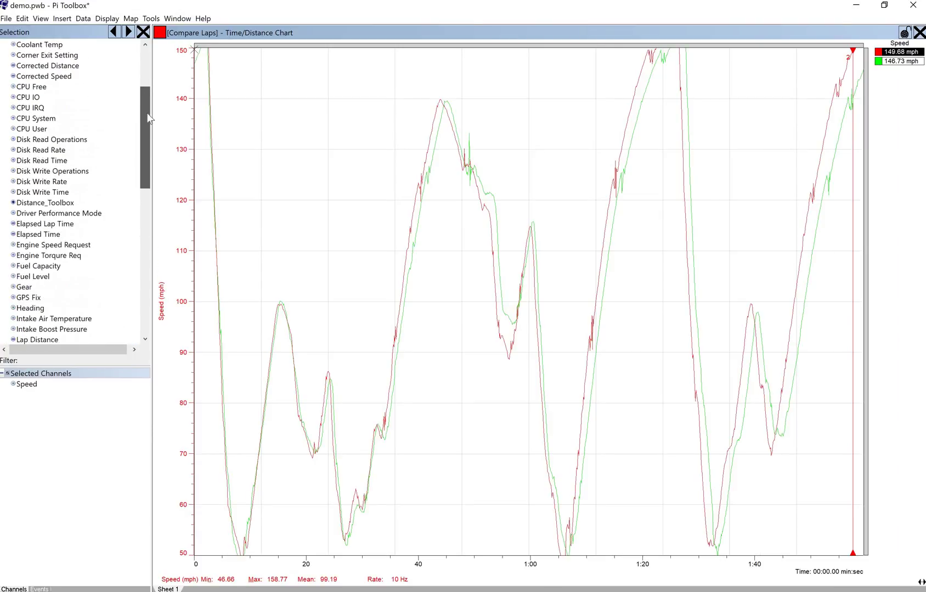
{"action": "scroll", "coordinate": [148, 118], "scroll_direction": "up", "scroll_amount": 4}
{"action": "double_click", "coordinate": [66, 66]}
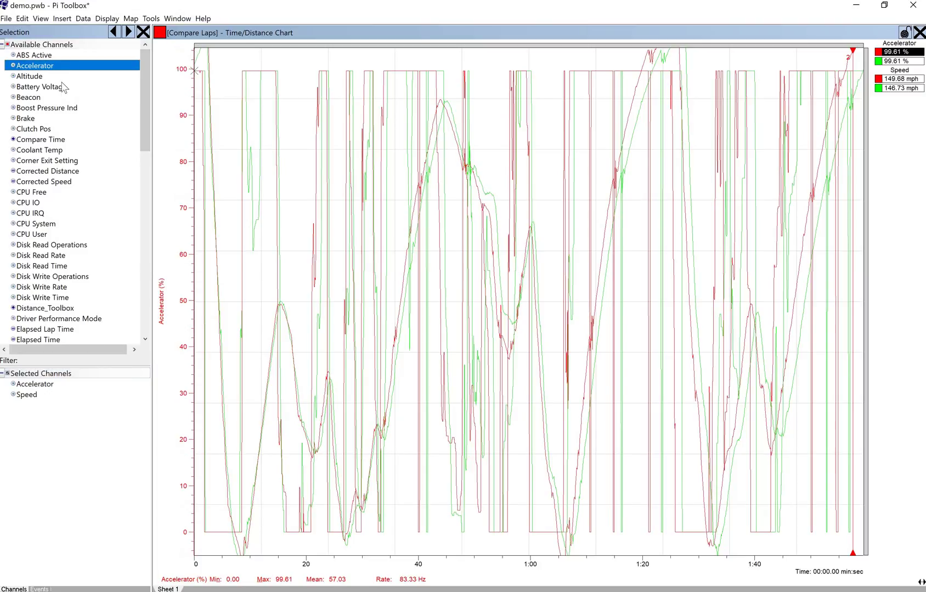
{"action": "double_click", "coordinate": [57, 119]}
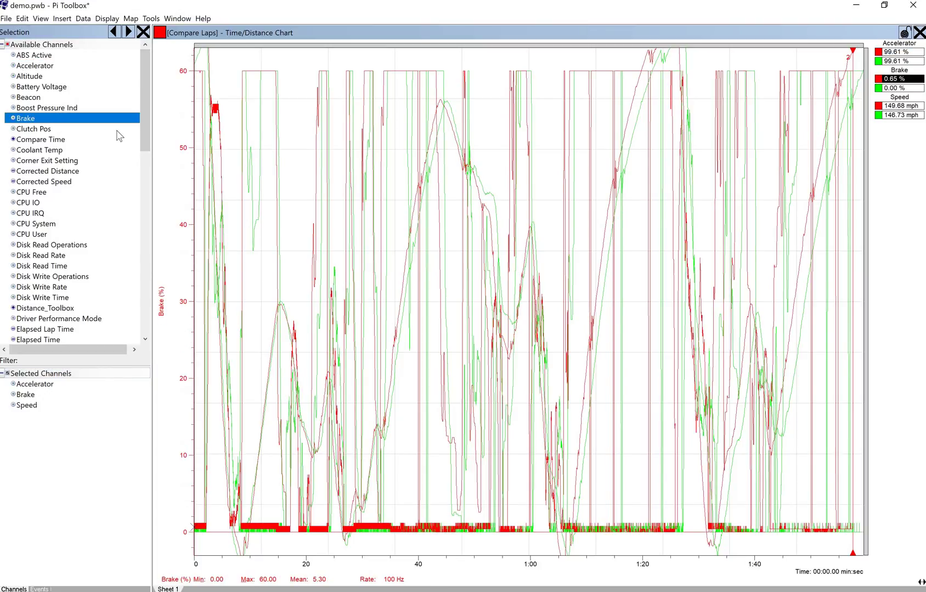
{"action": "mouse_move", "coordinate": [148, 134]}
{"action": "left_mouse_down"}
{"action": "mouse_move", "coordinate": [149, 171]}
{"action": "mouse_move", "coordinate": [146, 150]}
{"action": "left_mouse_up"}
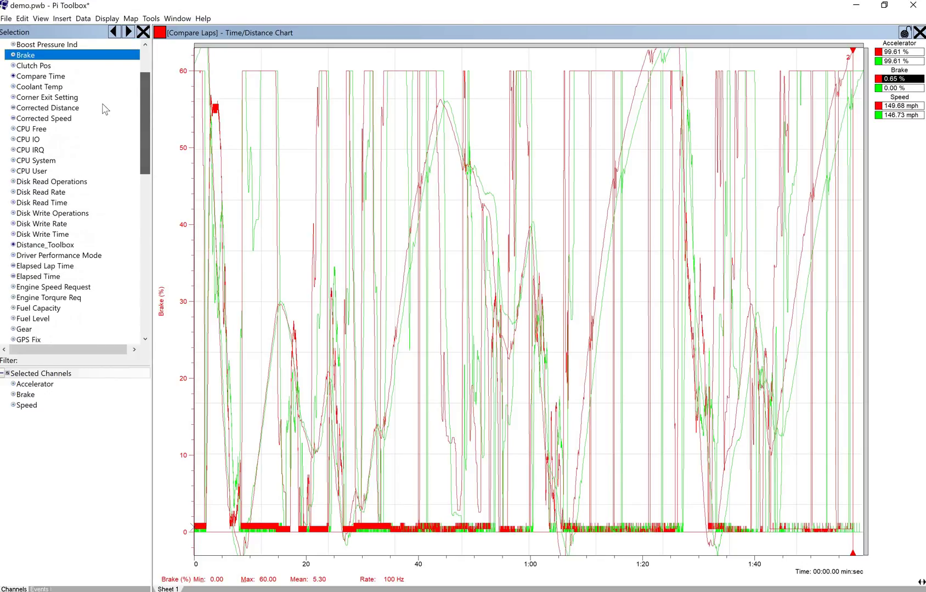
{"action": "left_click", "coordinate": [64, 77]}
{"action": "double_click", "coordinate": [64, 80]}
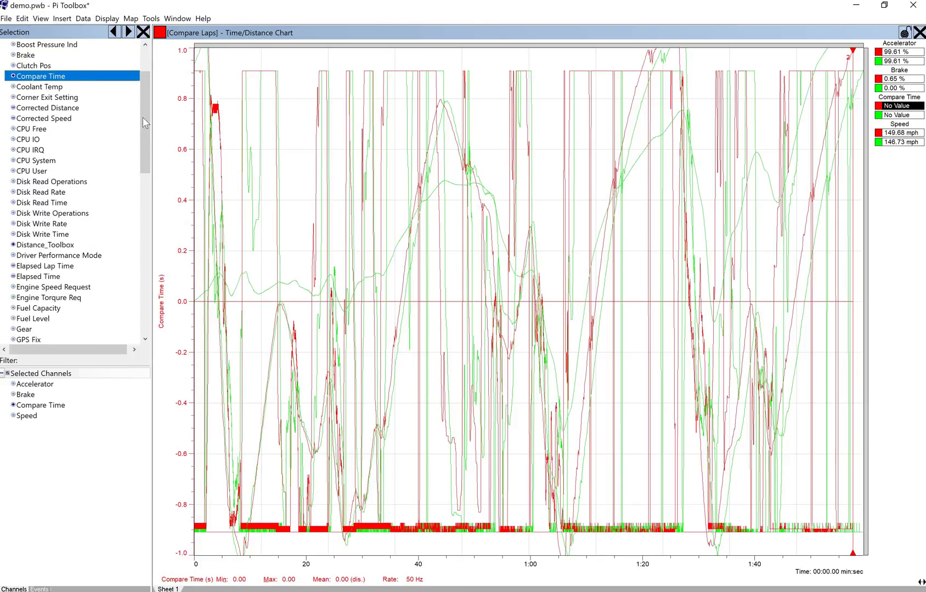
- In the chart's Properties, set the X-Axis to Distance and the Y-Axis to Tiled
{"action": "right_click", "coordinate": [162, 178]}
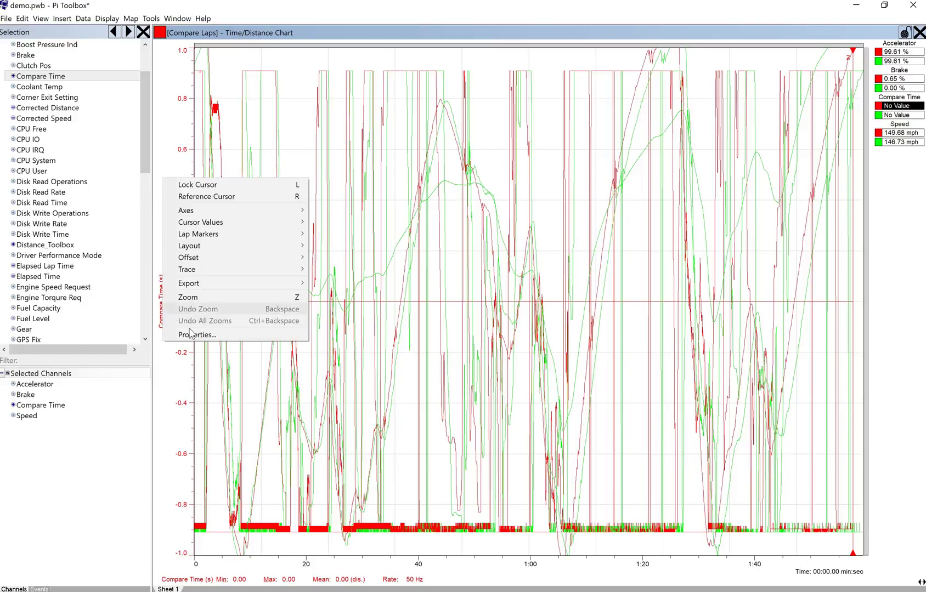
{"action": "left_click", "coordinate": [208, 334]}
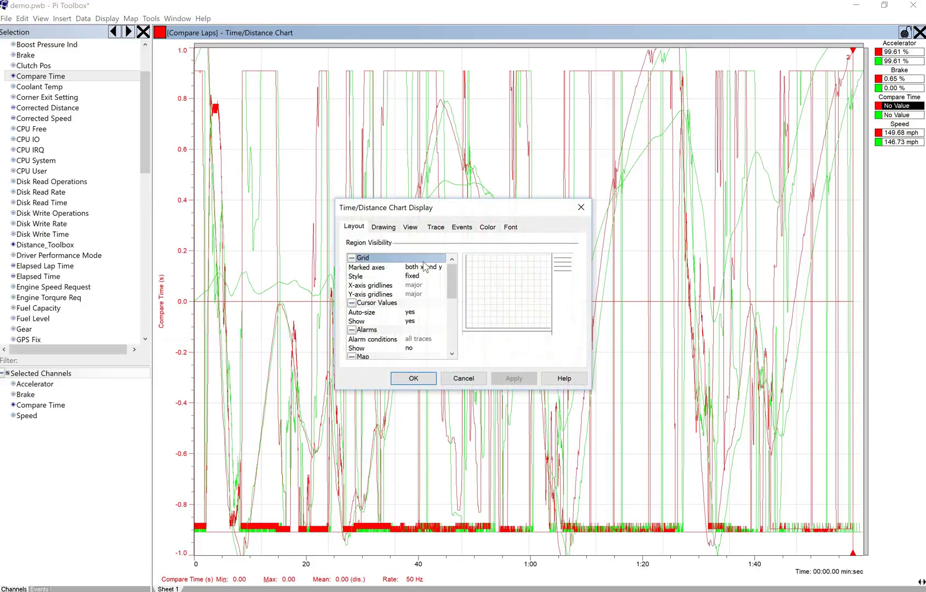
{"action": "left_click", "coordinate": [411, 228]}
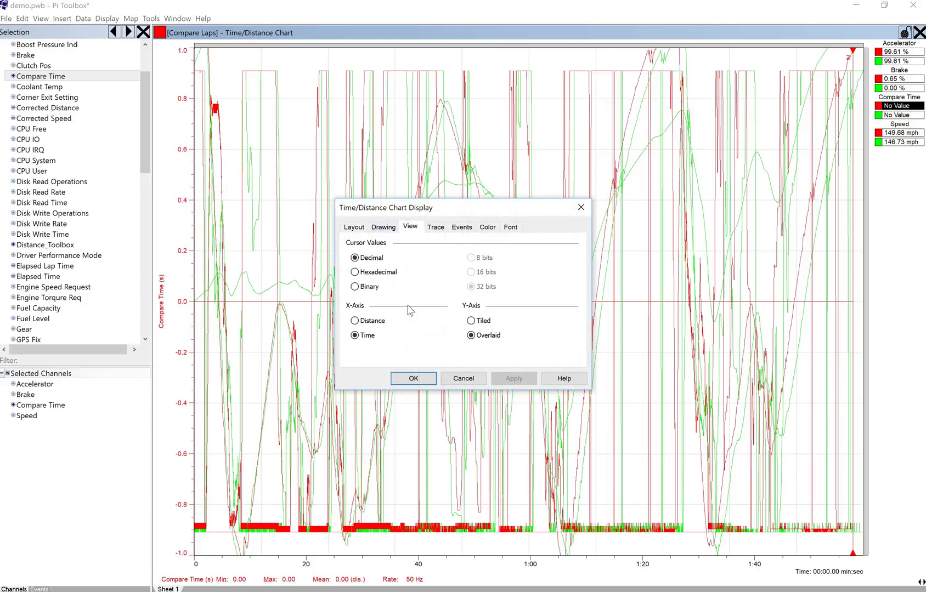
{"action": "left_click", "coordinate": [378, 324]}
{"action": "left_click", "coordinate": [478, 325]}
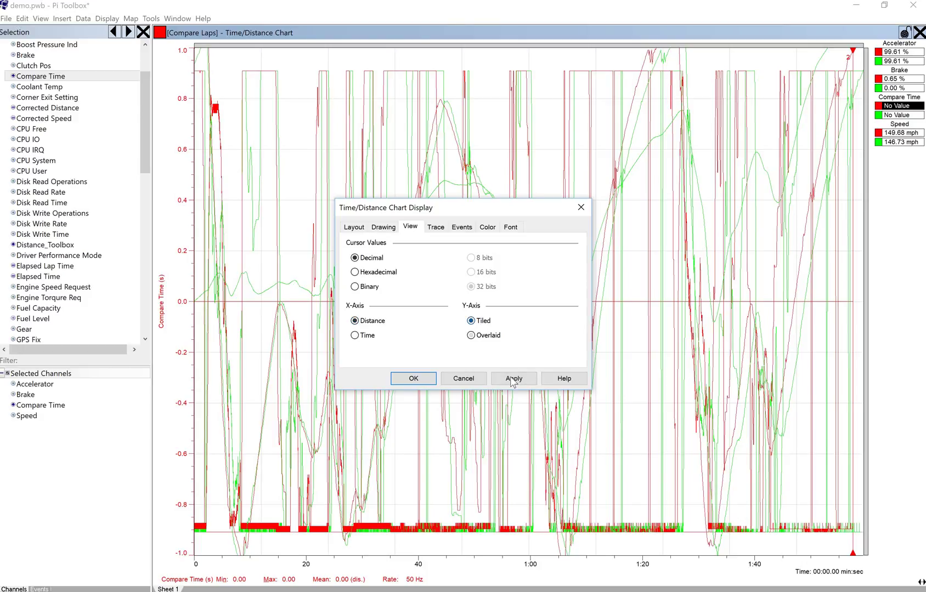
{"action": "left_click", "coordinate": [510, 379]}
{"action": "left_click", "coordinate": [413, 378]}
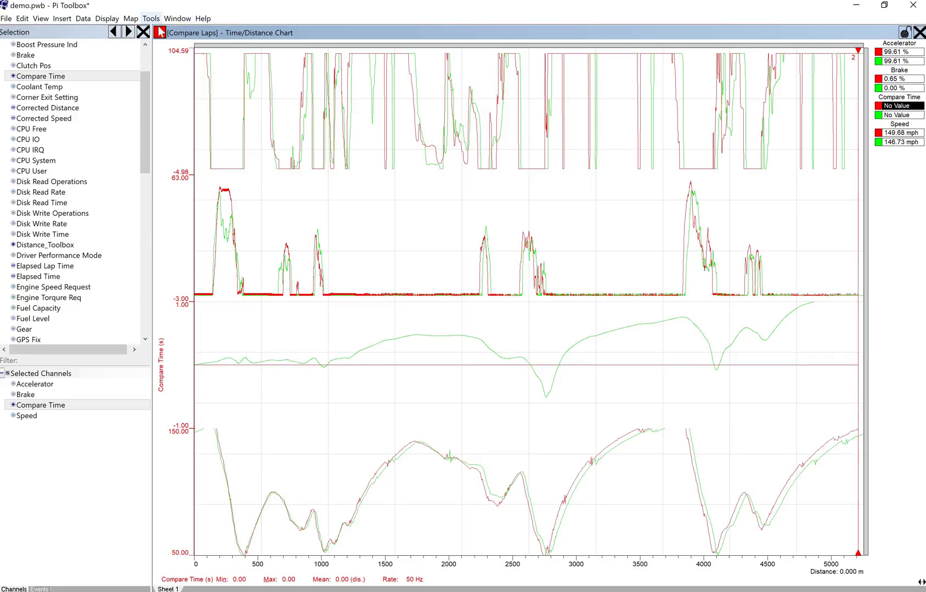
- Insert a Split Report from Insert > Display and base it on Elapsed Lap Time
{"action": "left_click", "coordinate": [66, 20]}
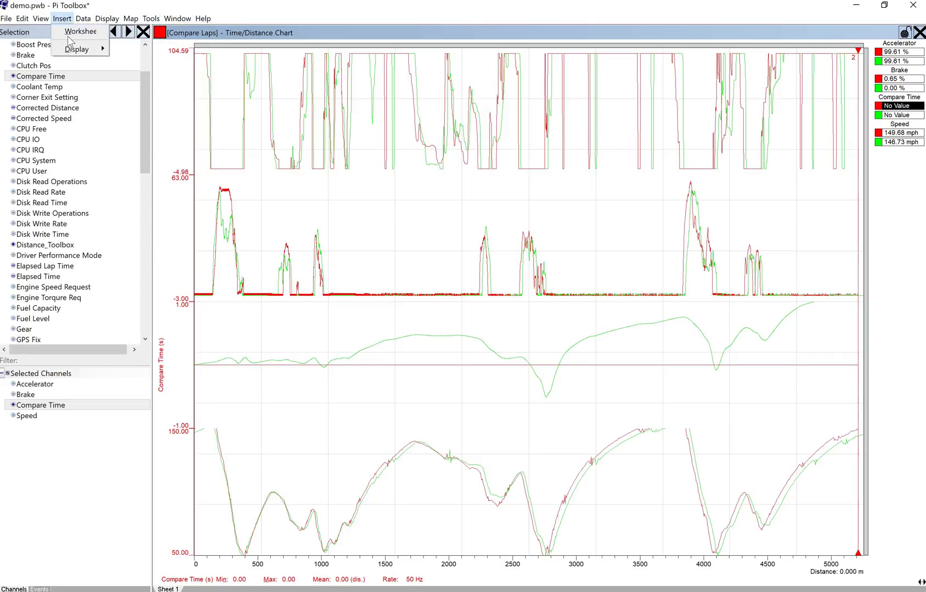
{"action": "mouse_move", "coordinate": [83, 49]}
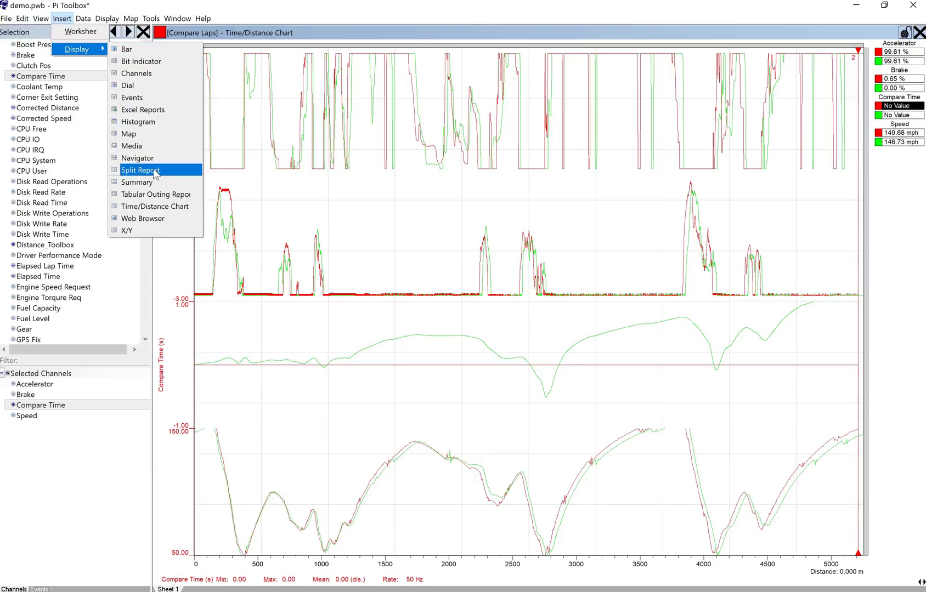
{"action": "left_click", "coordinate": [140, 171]}
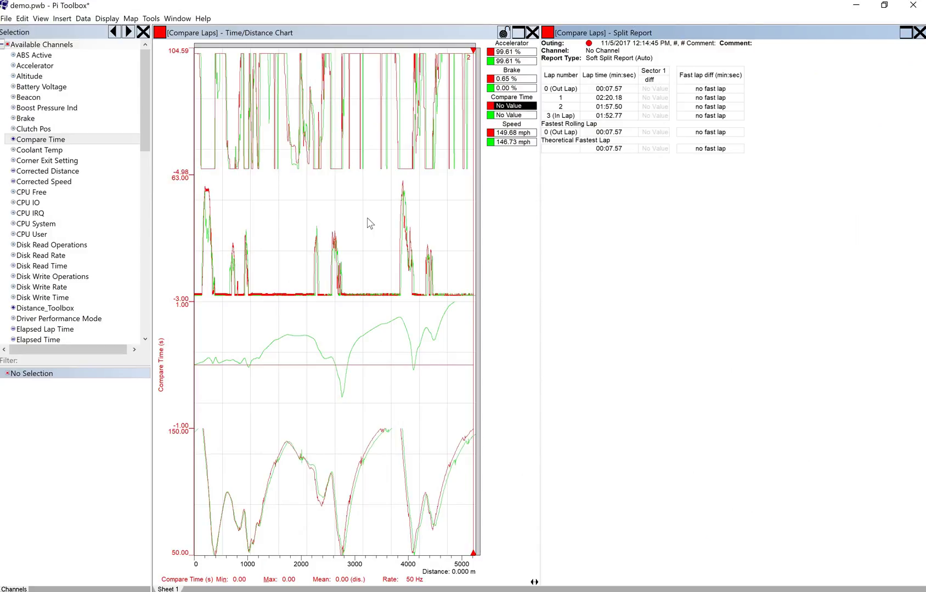
{"action": "left_click_drag", "start_coordinate": [143, 127], "coordinate": [144, 192]}
{"action": "left_click", "coordinate": [73, 171]}
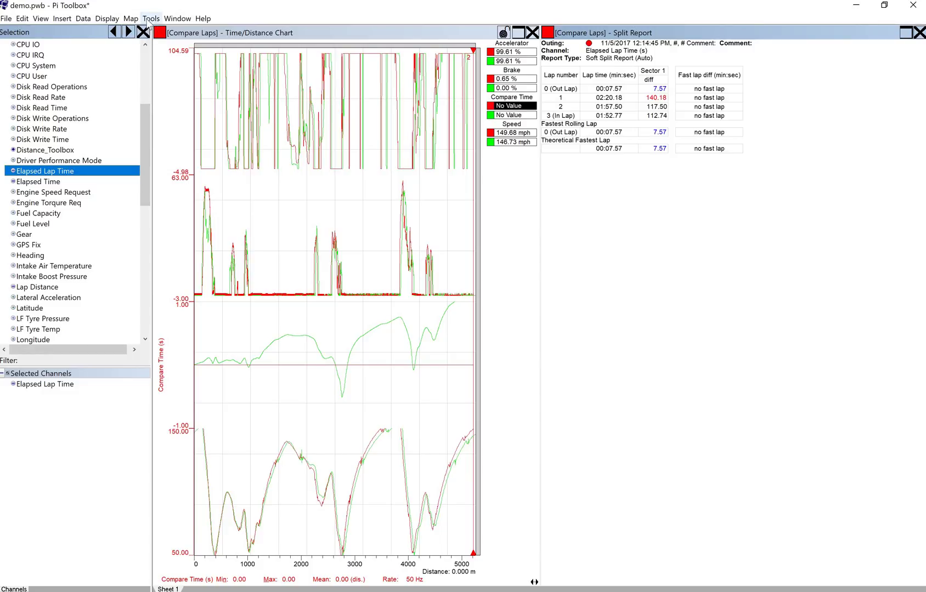
- Load the VIR Full.pxt circuit map via Map > Edit
{"action": "left_click", "coordinate": [132, 19]}
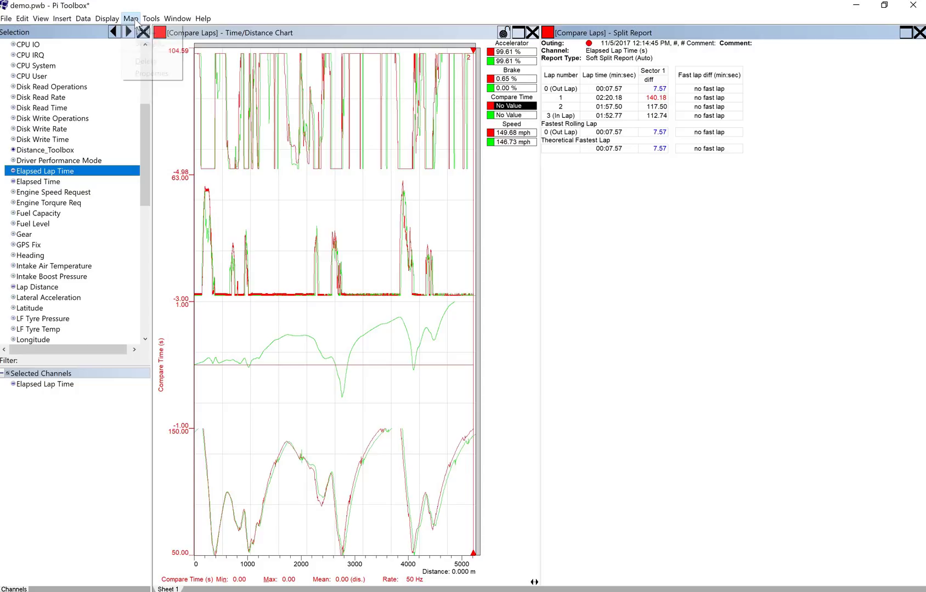
{"action": "left_click", "coordinate": [138, 33]}
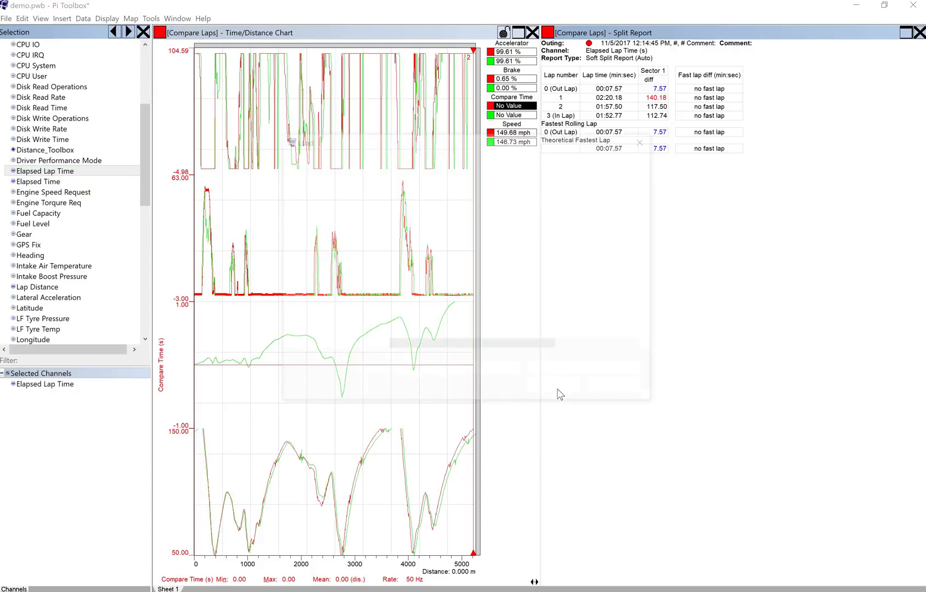
{"action": "left_click", "coordinate": [418, 293]}
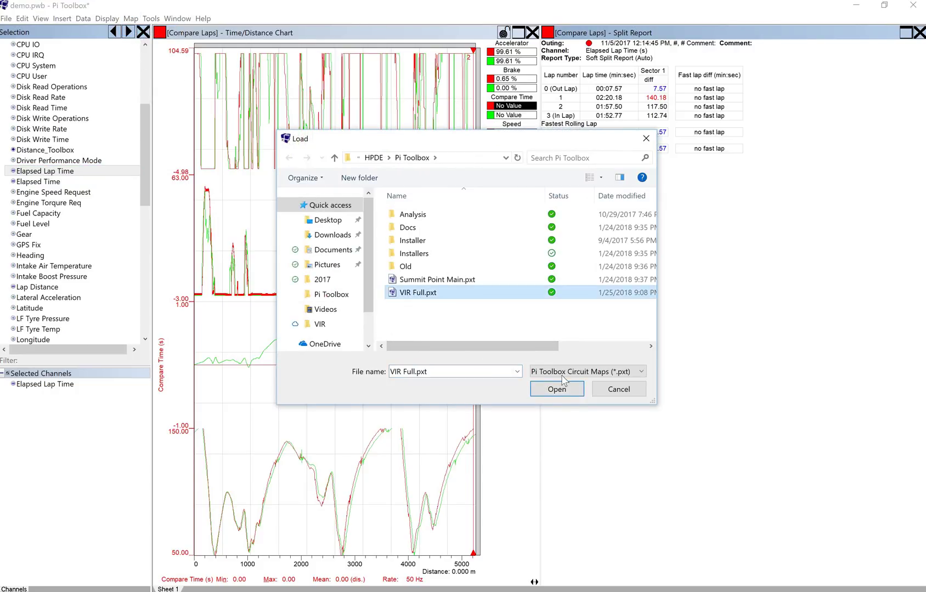
{"action": "left_click", "coordinate": [556, 389]}
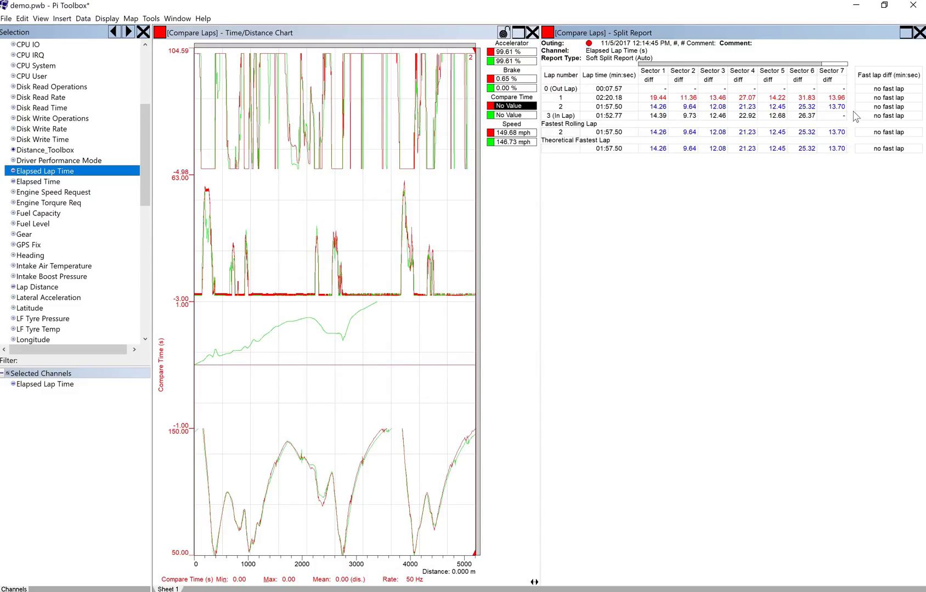
- Uncheck In lap and Out lap in the split report's properties, then show the Compare Laps task
{"action": "right_click", "coordinate": [623, 193]}
{"action": "left_click", "coordinate": [665, 271]}
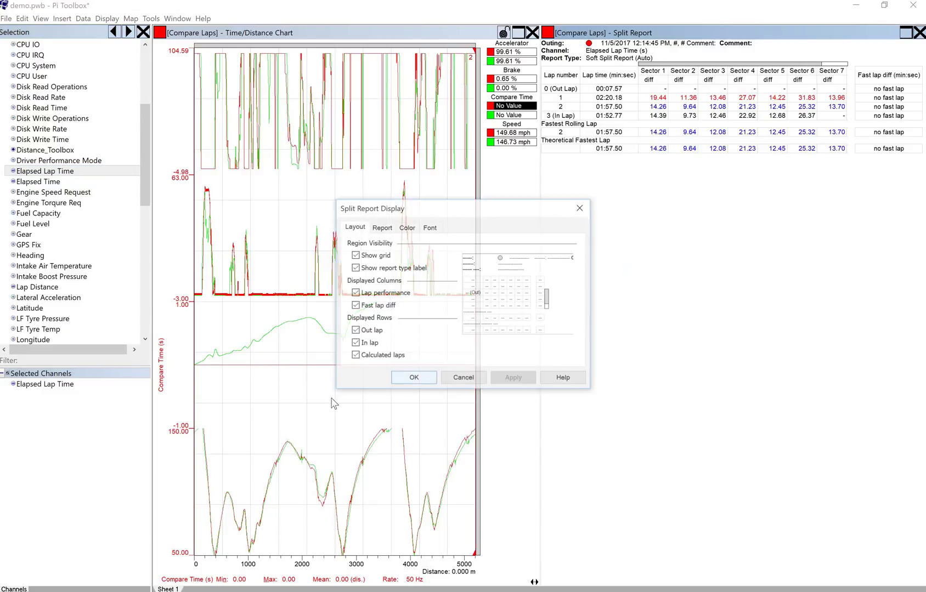
{"action": "left_click", "coordinate": [354, 342]}
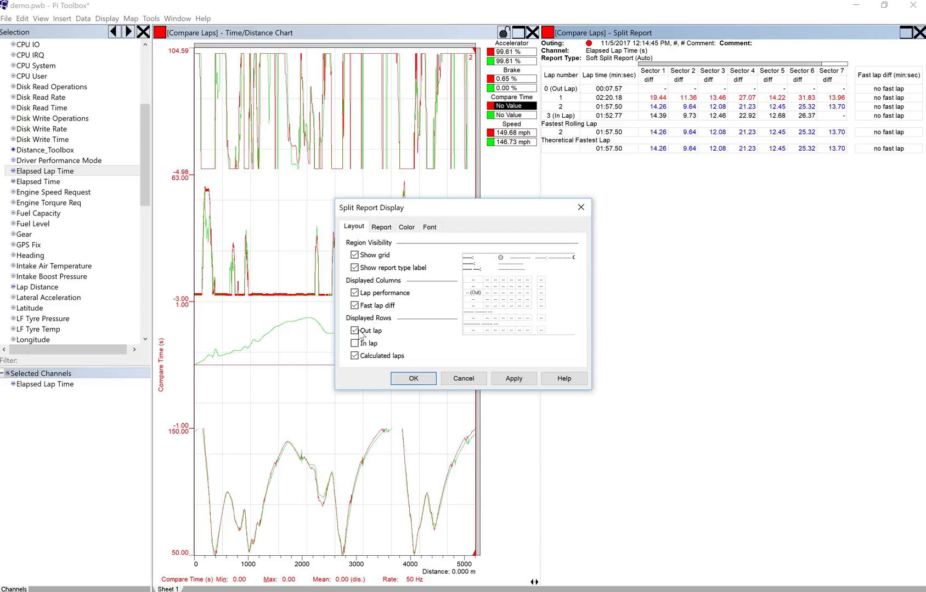
{"action": "left_click", "coordinate": [361, 331]}
{"action": "left_click", "coordinate": [413, 379]}
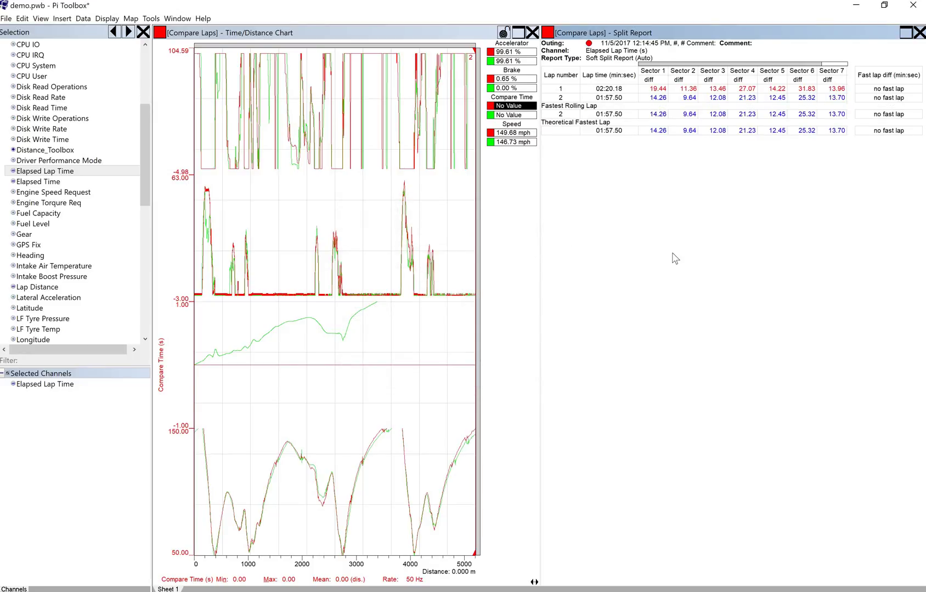
{"action": "left_click", "coordinate": [652, 244]}
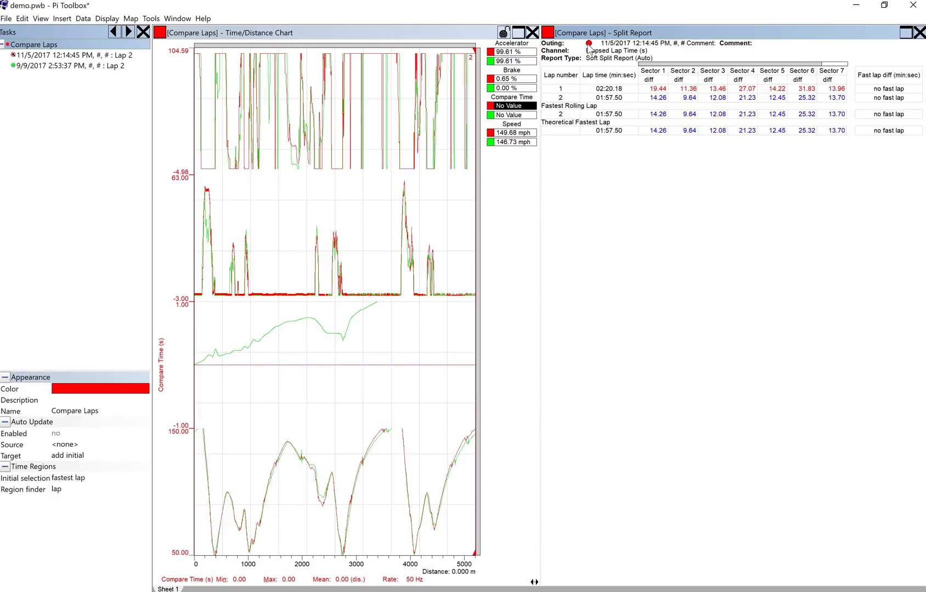
- Show the 11/5/2017 Lap 2 outing's details and activate the Split Report pane
{"action": "left_click", "coordinate": [62, 57]}
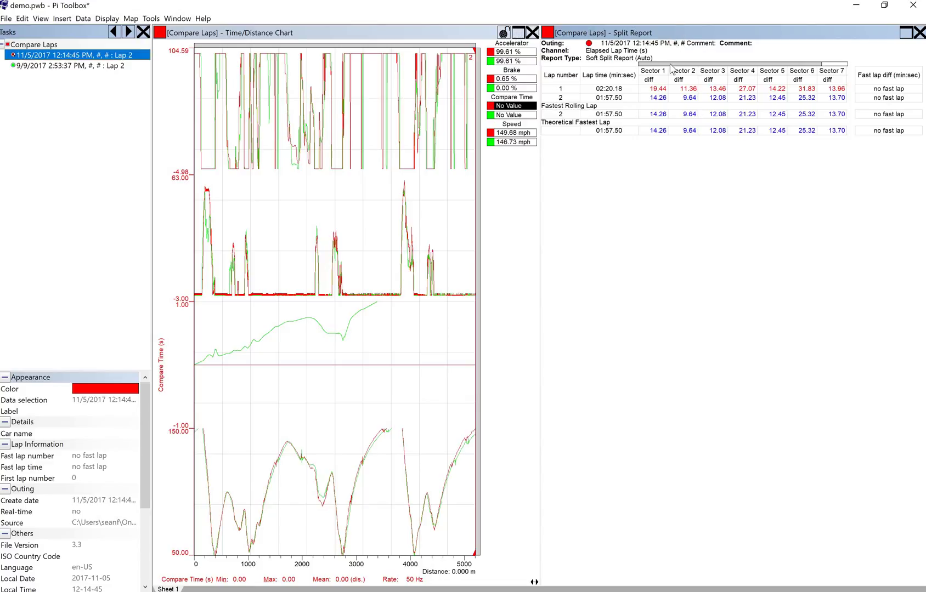
{"action": "left_click", "coordinate": [674, 38]}
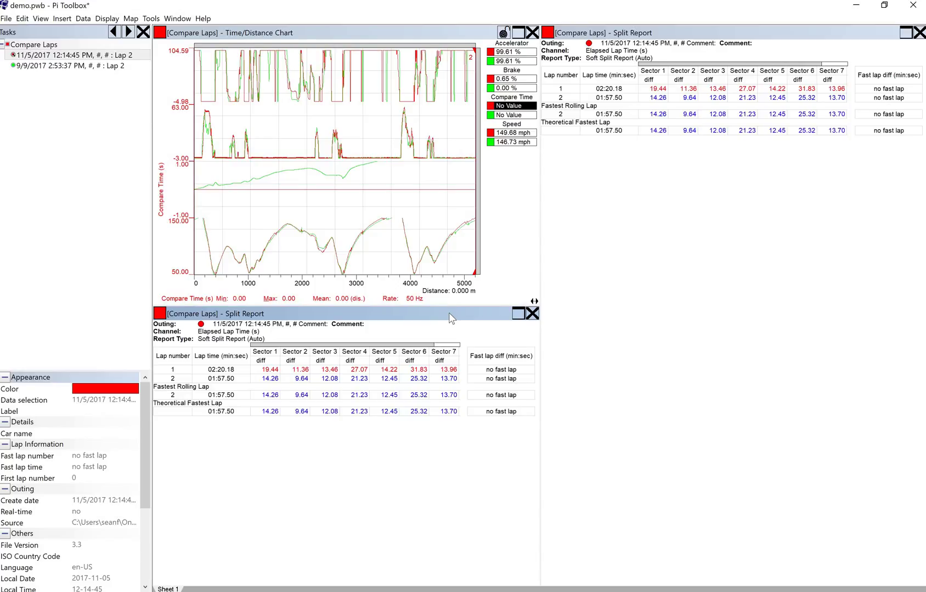
- Dock the Time/Distance Chart across the top, with both Split Reports side by side beneath it
{"action": "left_click_drag", "start_coordinate": [451, 319], "coordinate": [740, 432]}
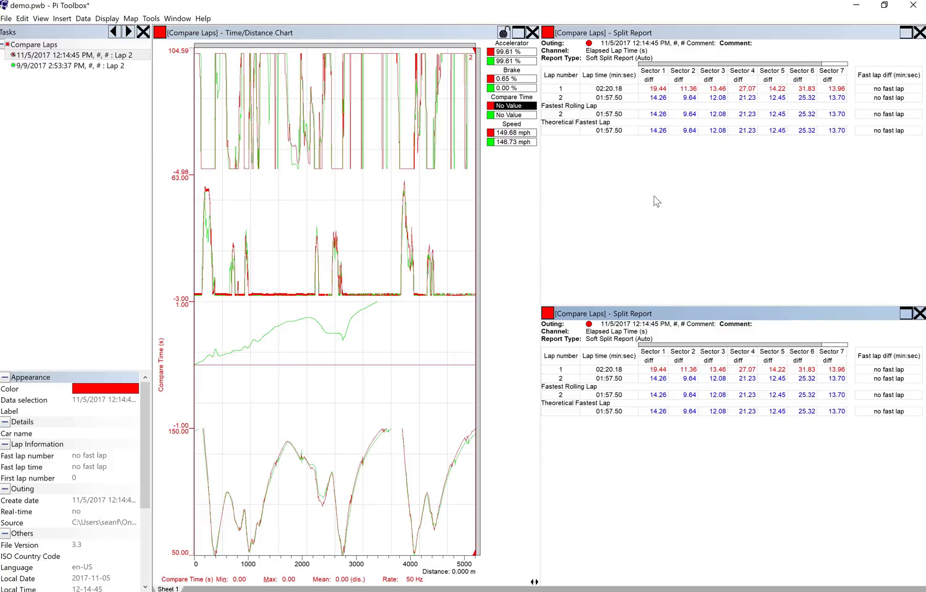
{"action": "left_click", "coordinate": [676, 314]}
{"action": "left_click_drag", "start_coordinate": [692, 32], "coordinate": [397, 353]}
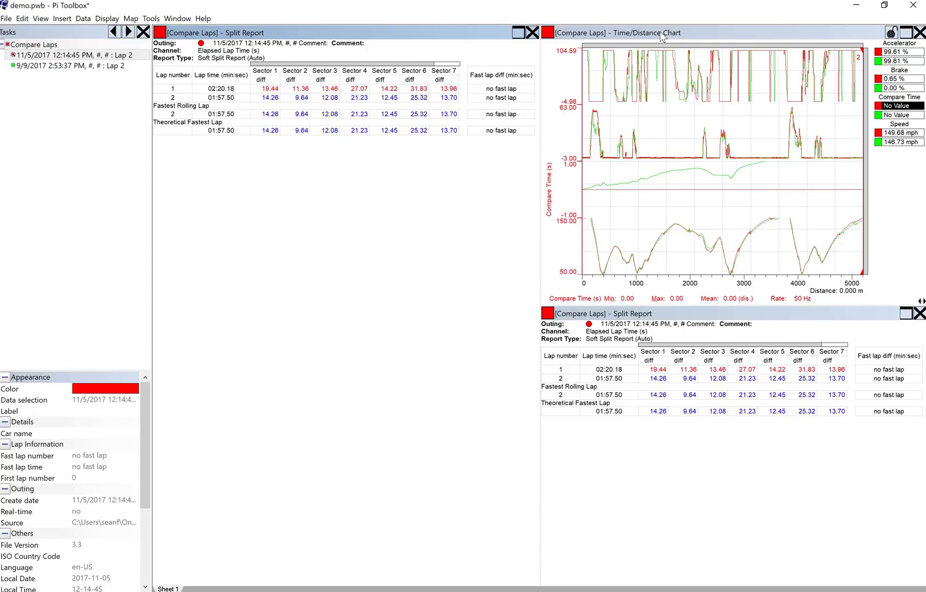
{"action": "left_click_drag", "start_coordinate": [604, 31], "coordinate": [432, 79]}
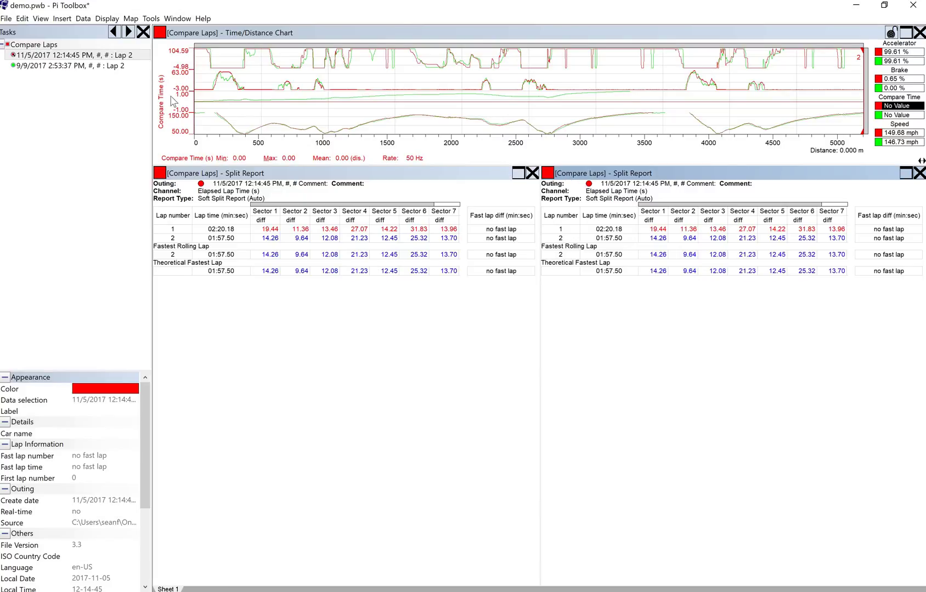
- Connect the 9/9/2017 outing to the right Split Report and drag the chart's splitter down to enlarge it
{"action": "right_click", "coordinate": [109, 68]}
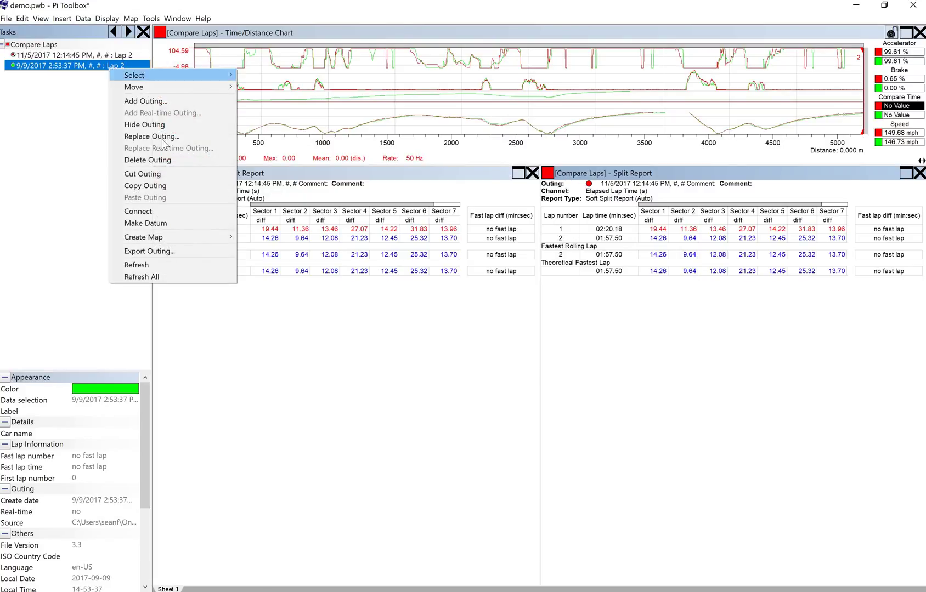
{"action": "left_click", "coordinate": [175, 212]}
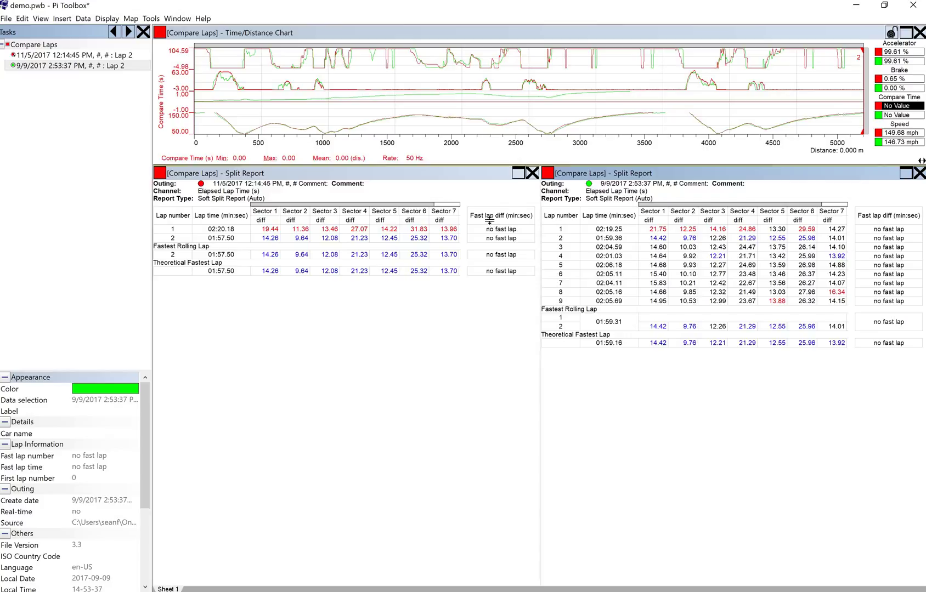
{"action": "left_click_drag", "start_coordinate": [489, 220], "coordinate": [487, 393]}
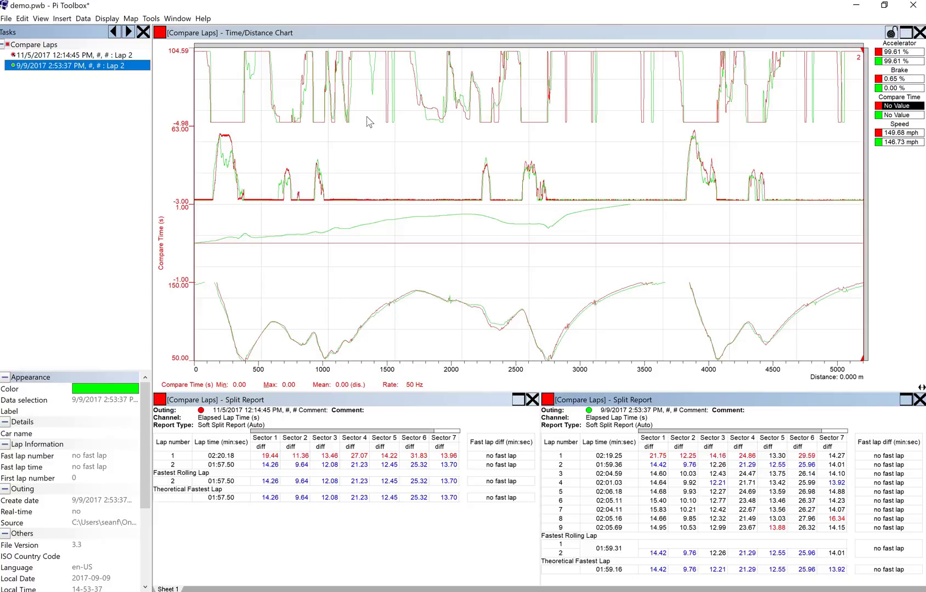
- Insert a new worksheet, Sheet 2, and add a Map display of the track with corners 1–17
{"action": "left_click", "coordinate": [62, 19]}
{"action": "left_click", "coordinate": [62, 34]}
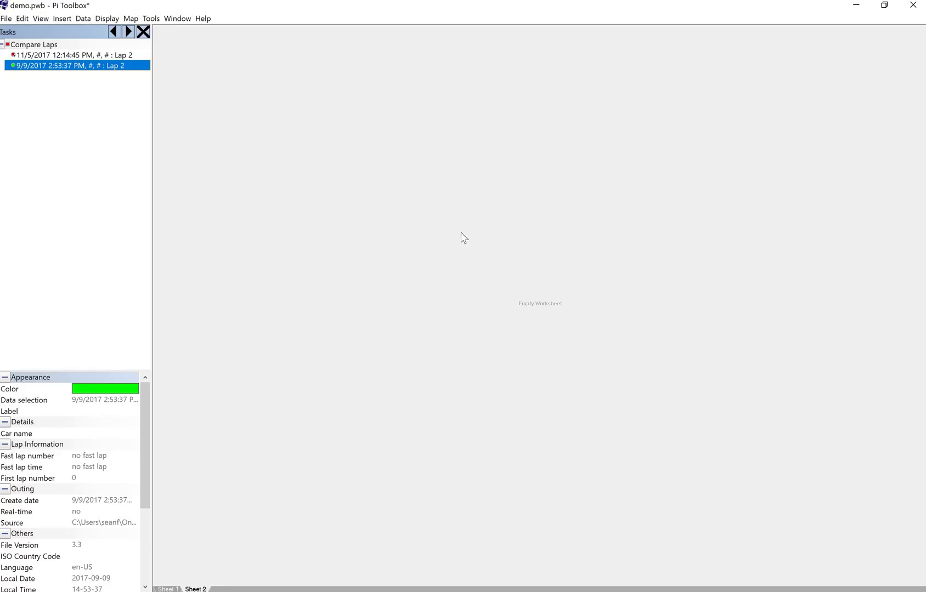
{"action": "left_click", "coordinate": [68, 17]}
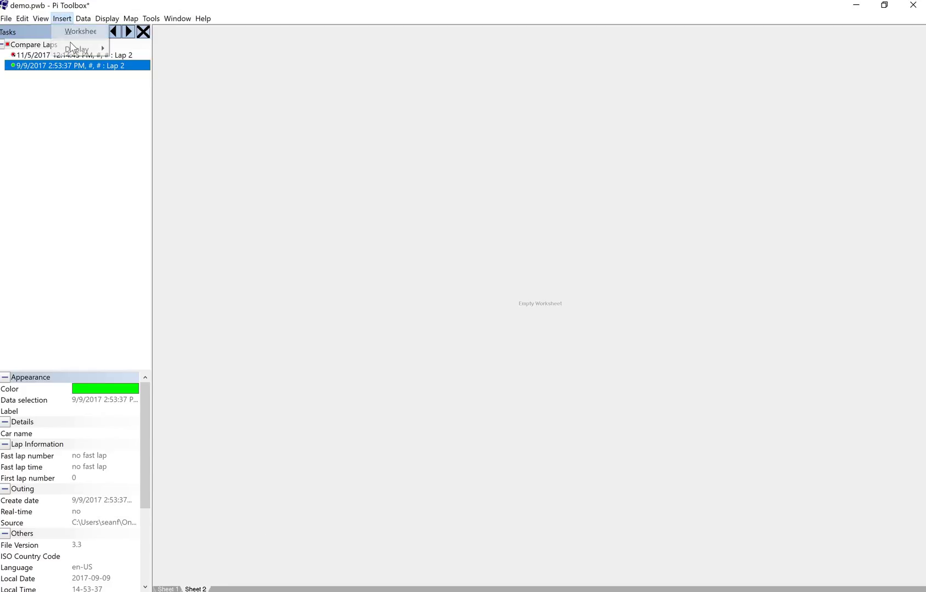
{"action": "mouse_move", "coordinate": [76, 49]}
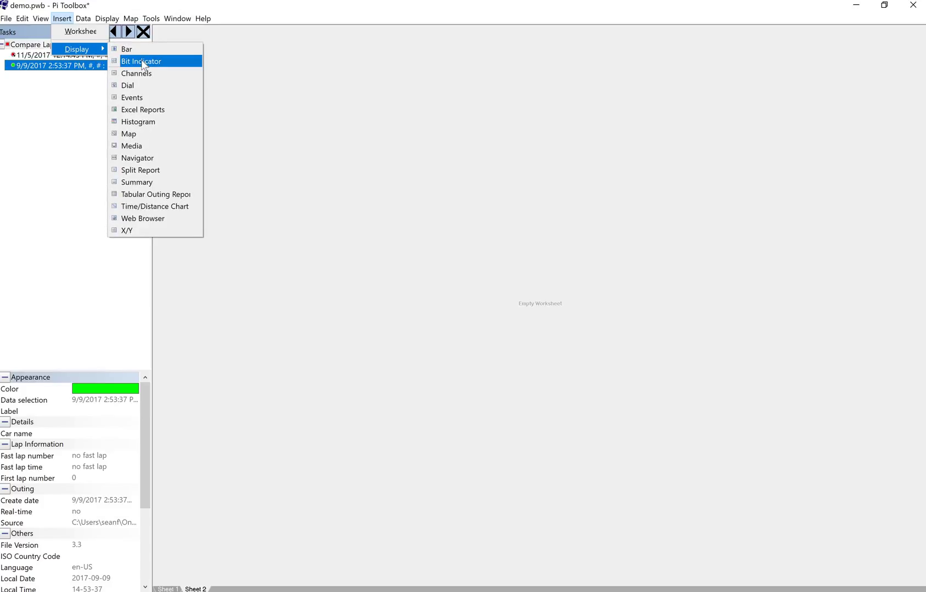
{"action": "left_click", "coordinate": [168, 135]}
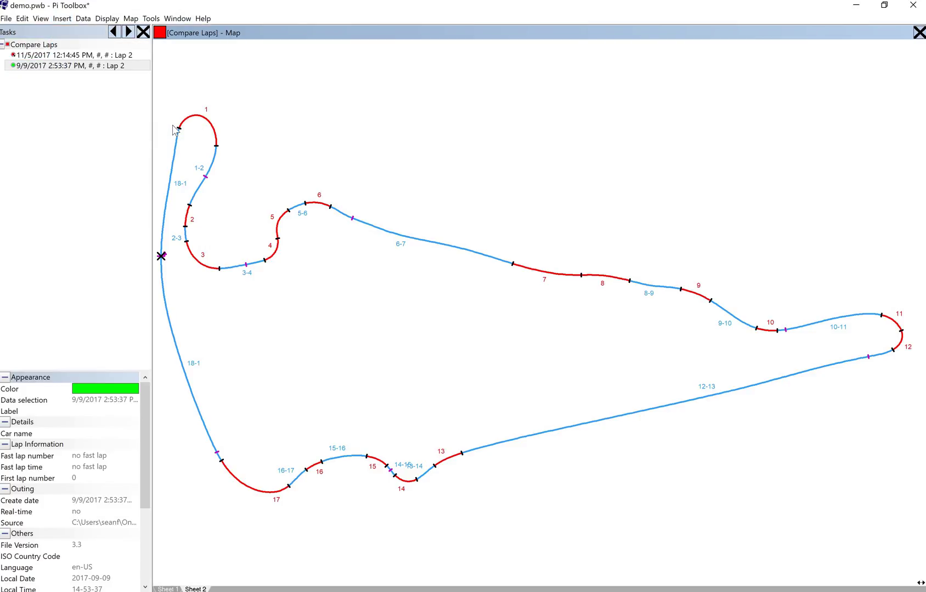
{"action": "left_click", "coordinate": [63, 19]}
{"action": "mouse_move", "coordinate": [73, 54]}
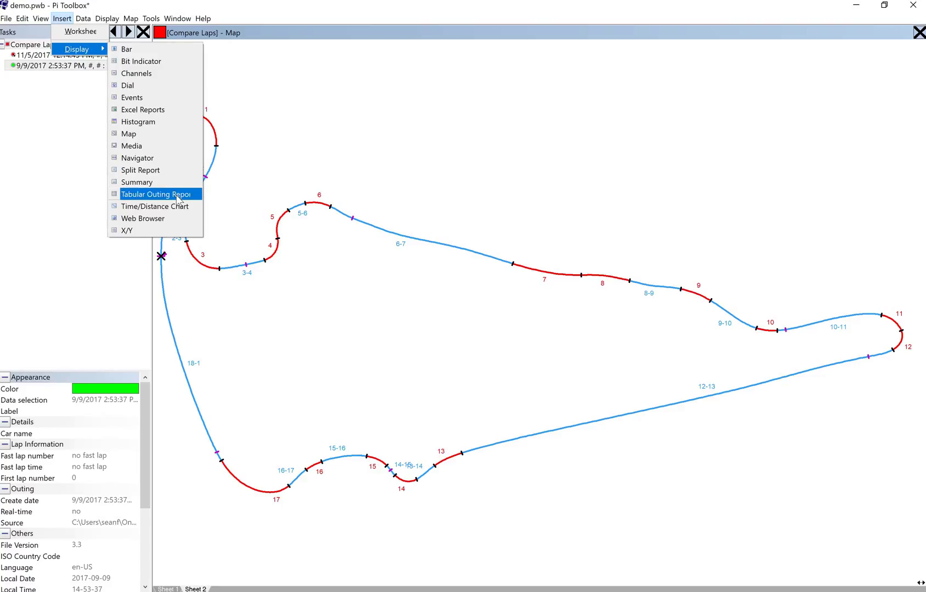
- Add a Tabular Outing Report beside the map with Coolant Temp and Intake Air Temperature channels
{"action": "left_click", "coordinate": [177, 200]}
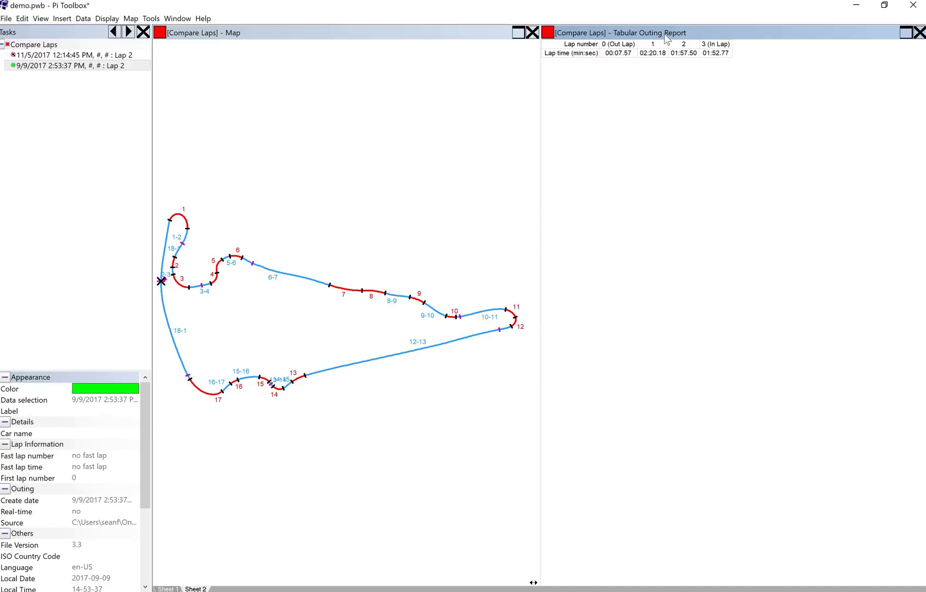
{"action": "left_click", "coordinate": [619, 34]}
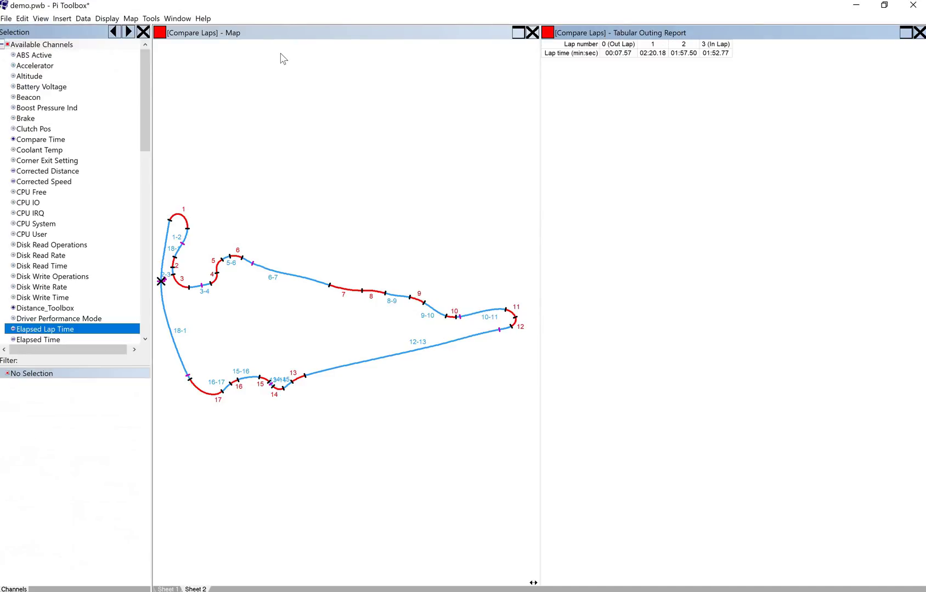
{"action": "left_click", "coordinate": [37, 153]}
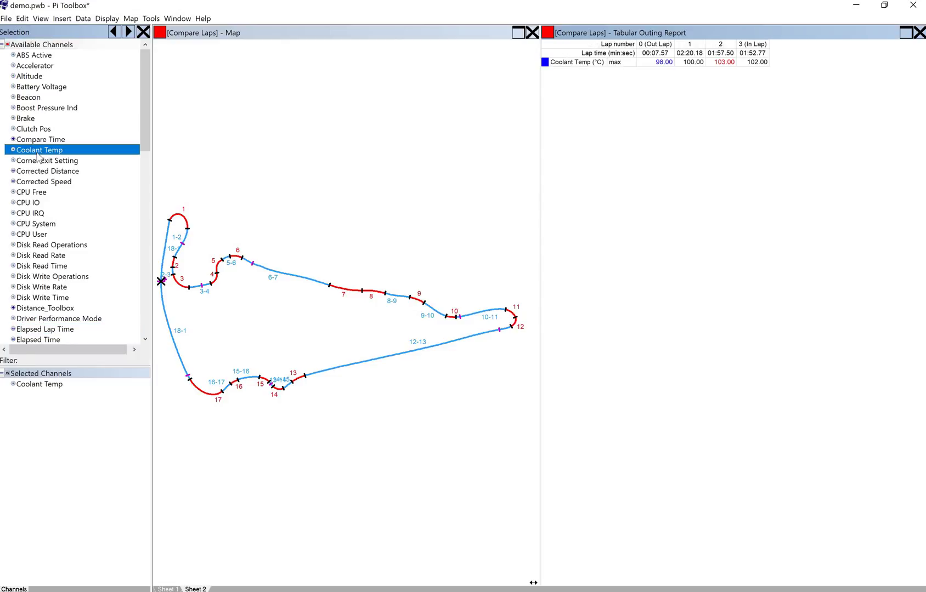
{"action": "scroll", "coordinate": [45, 196], "scroll_direction": "down", "scroll_amount": 3}
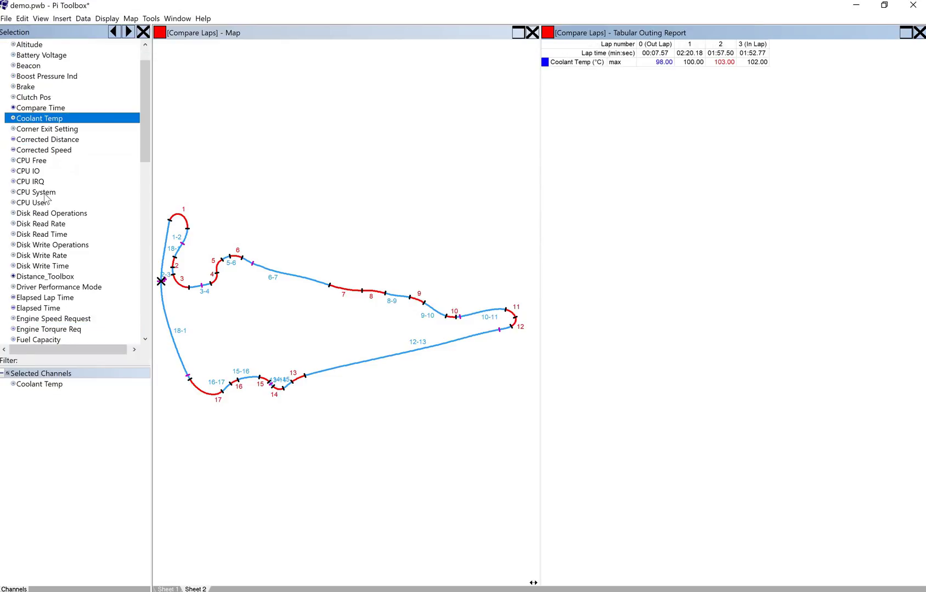
{"action": "scroll", "coordinate": [45, 198], "scroll_direction": "down", "scroll_amount": 2}
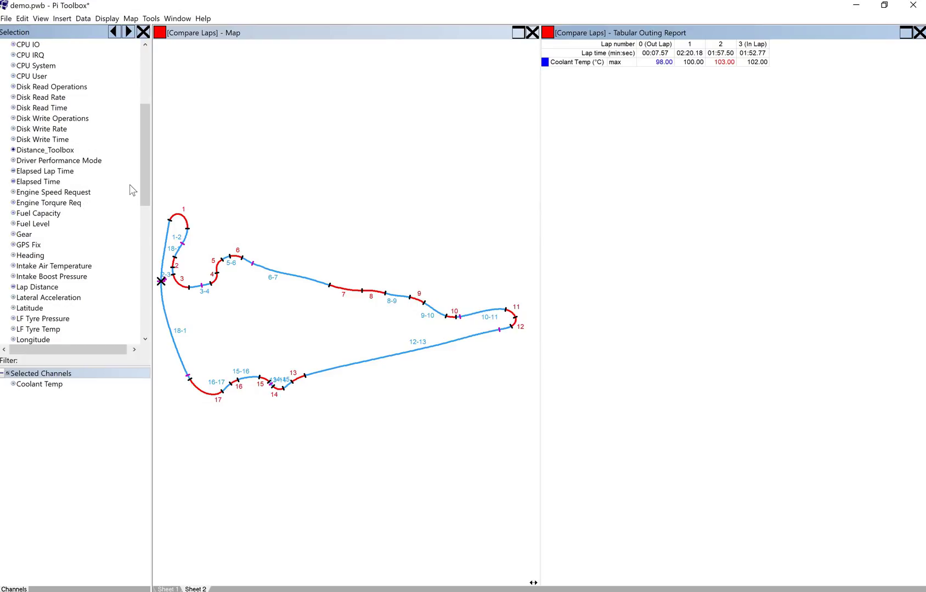
{"action": "double_click", "coordinate": [81, 267]}
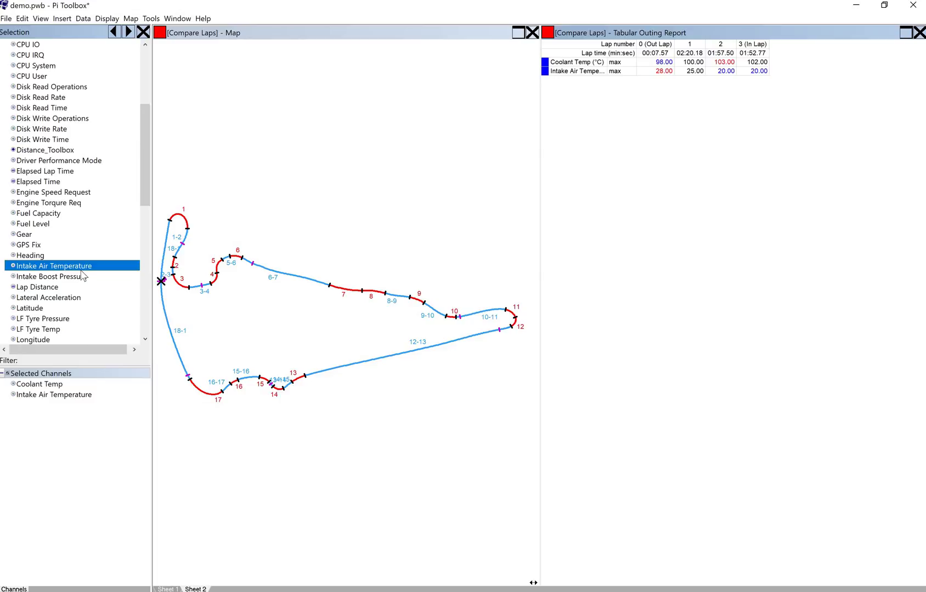
- Add Oil Temp, Outside Air Temperature and Trans Oil Temp channels to the report
{"action": "scroll", "coordinate": [83, 275], "scroll_direction": "down", "scroll_amount": 1}
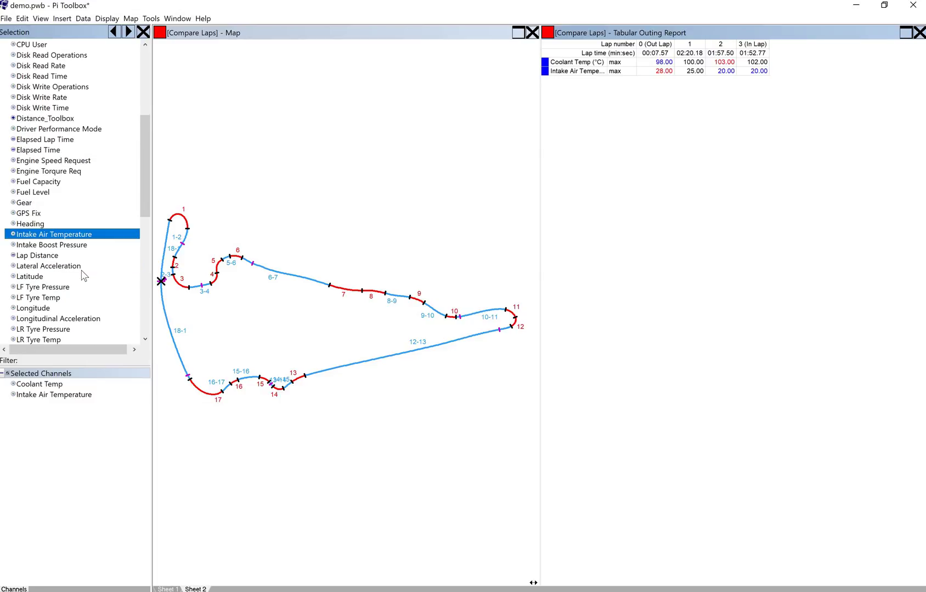
{"action": "scroll", "coordinate": [84, 276], "scroll_direction": "down", "scroll_amount": 4}
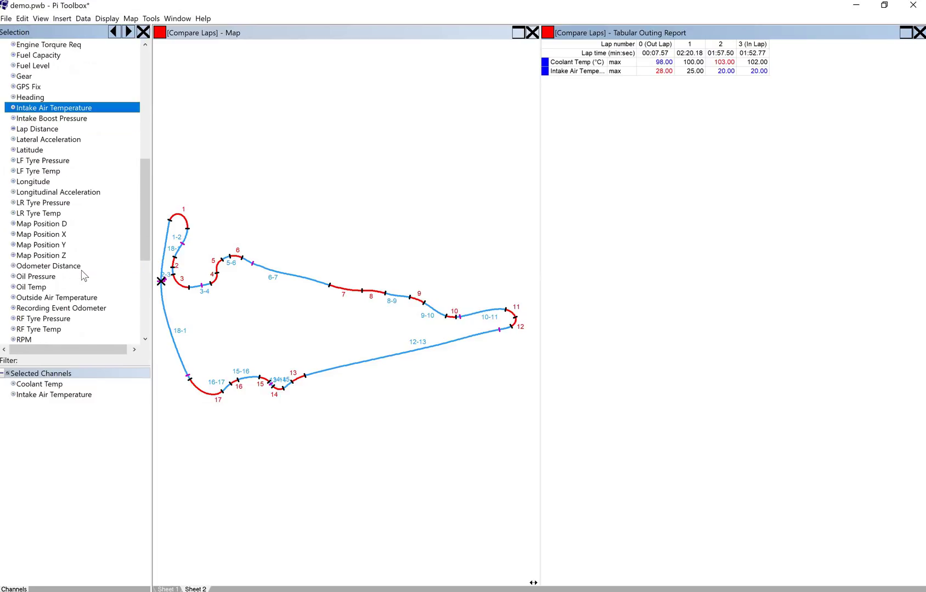
{"action": "double_click", "coordinate": [38, 286]}
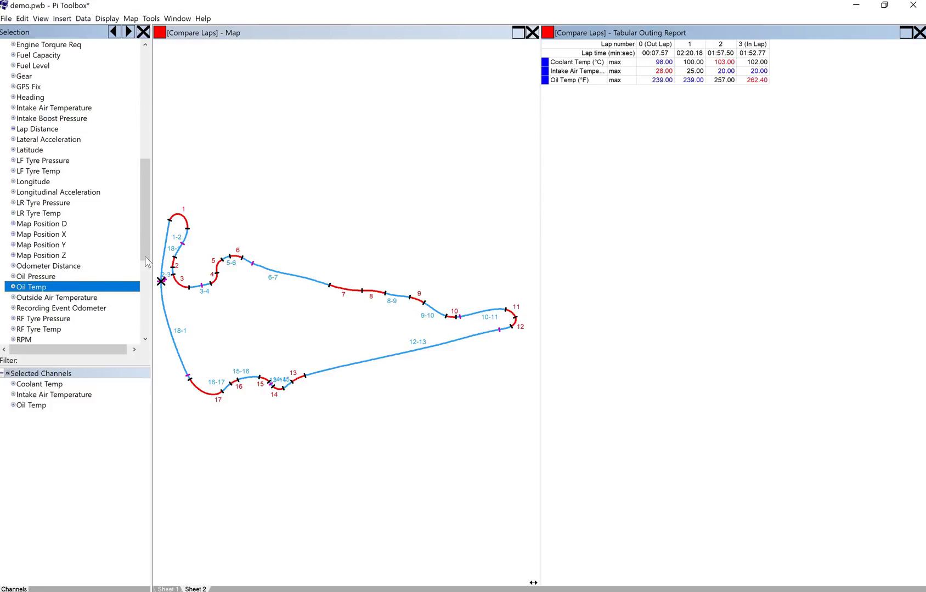
{"action": "scroll", "coordinate": [143, 242], "scroll_direction": "down", "scroll_amount": 1}
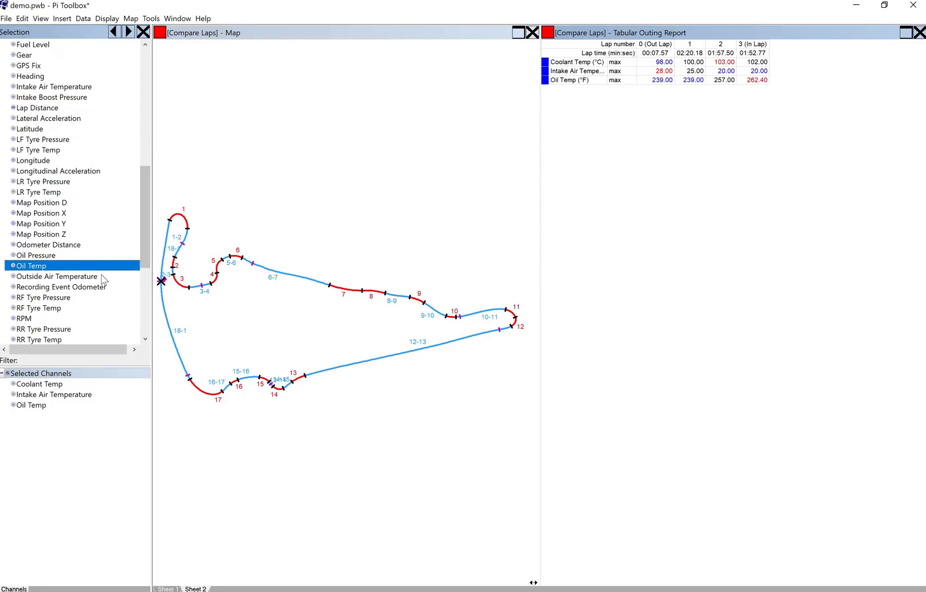
{"action": "double_click", "coordinate": [101, 276]}
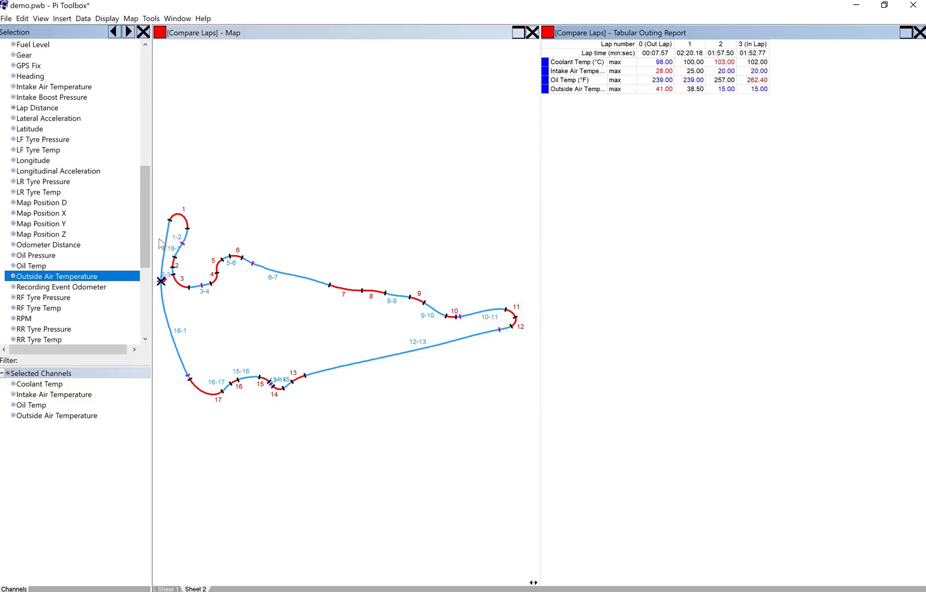
{"action": "left_click_drag", "start_coordinate": [146, 249], "coordinate": [153, 322]}
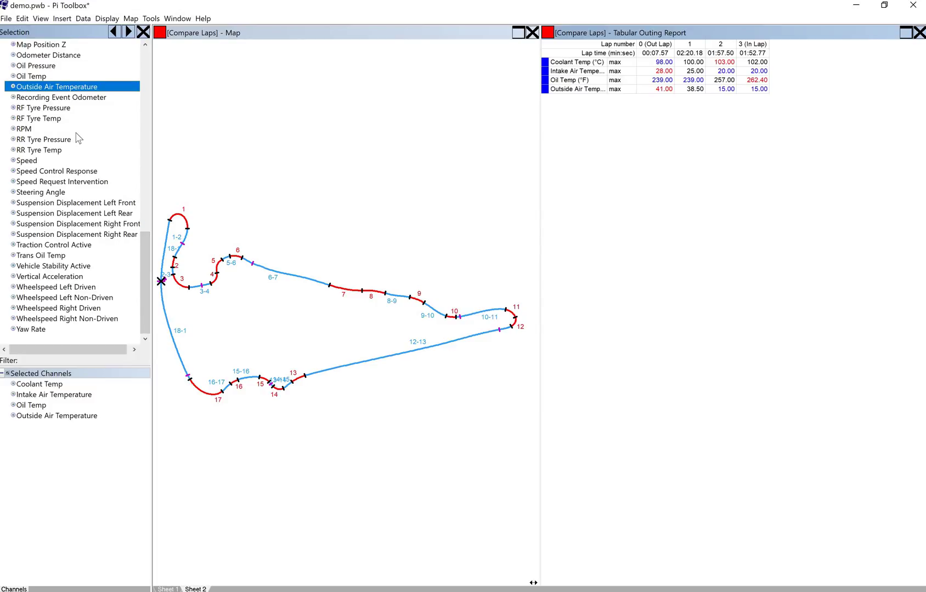
{"action": "double_click", "coordinate": [45, 257]}
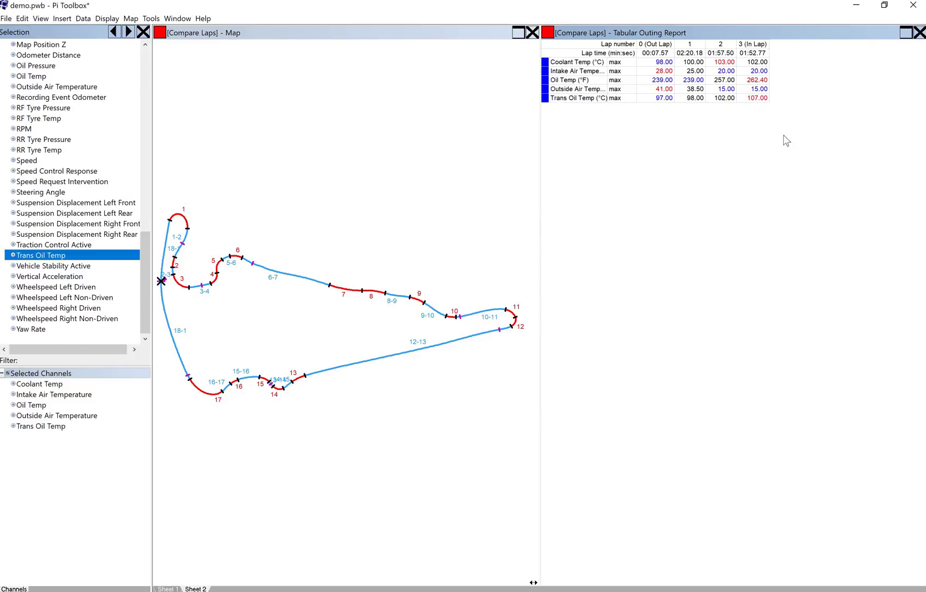
- In the Tabular Outing Report's font settings, set the Arial HeaderFont to size 9, then apply and close
{"action": "right_click", "coordinate": [640, 132]}
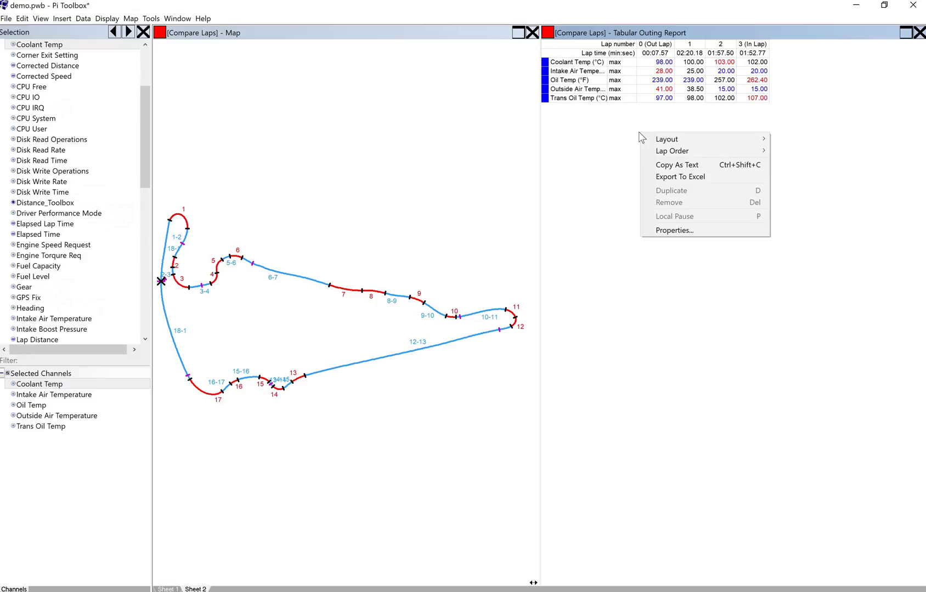
{"action": "left_click", "coordinate": [653, 232]}
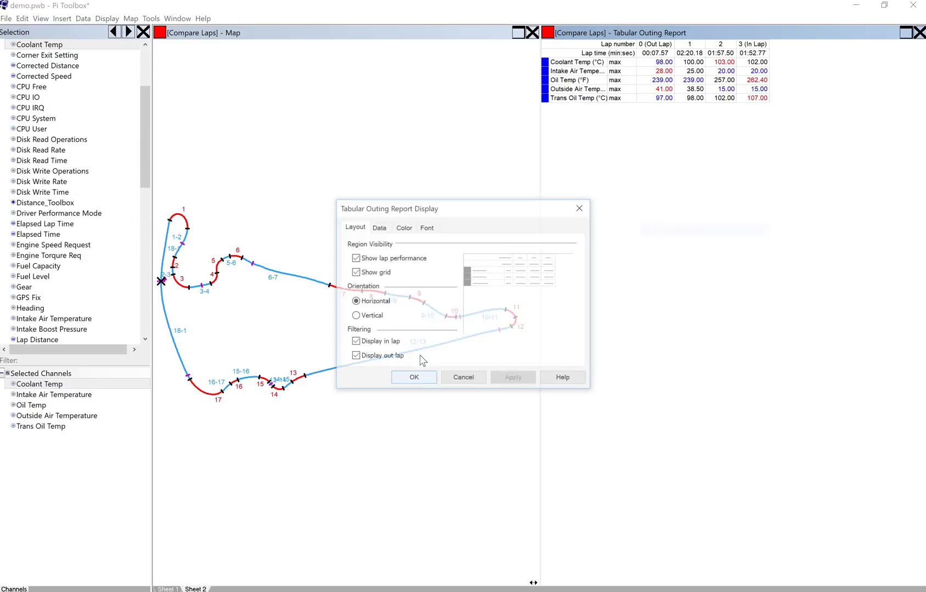
{"action": "left_click", "coordinate": [426, 227]}
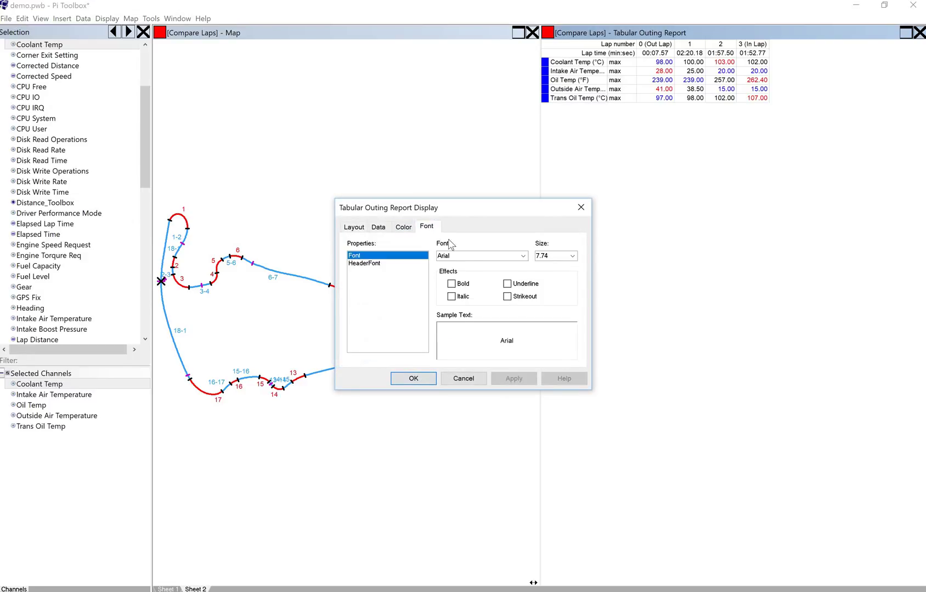
{"action": "left_click", "coordinate": [572, 256]}
{"action": "left_click", "coordinate": [418, 263]}
{"action": "type", "text": "9"}
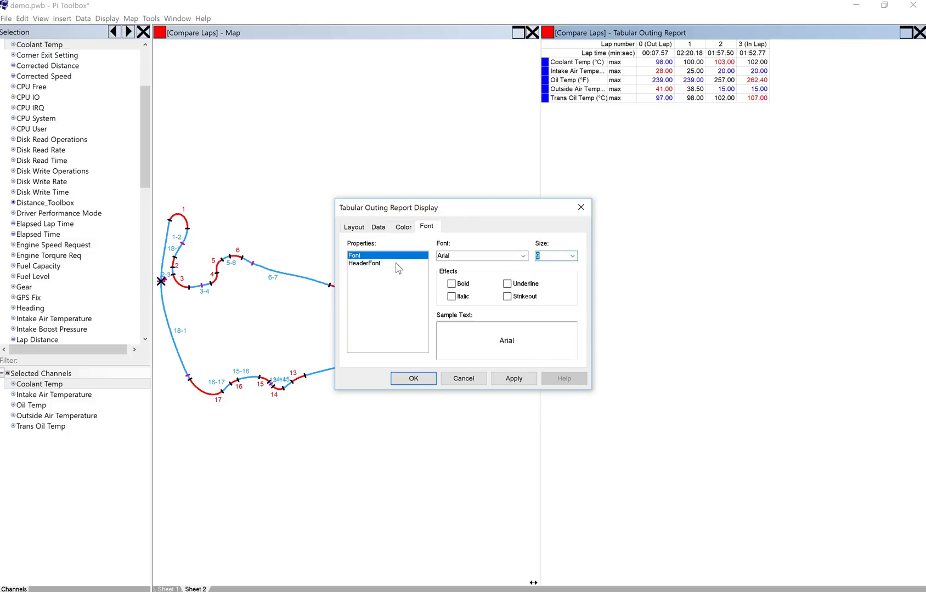
{"action": "left_click", "coordinate": [398, 265]}
{"action": "left_click", "coordinate": [572, 255]}
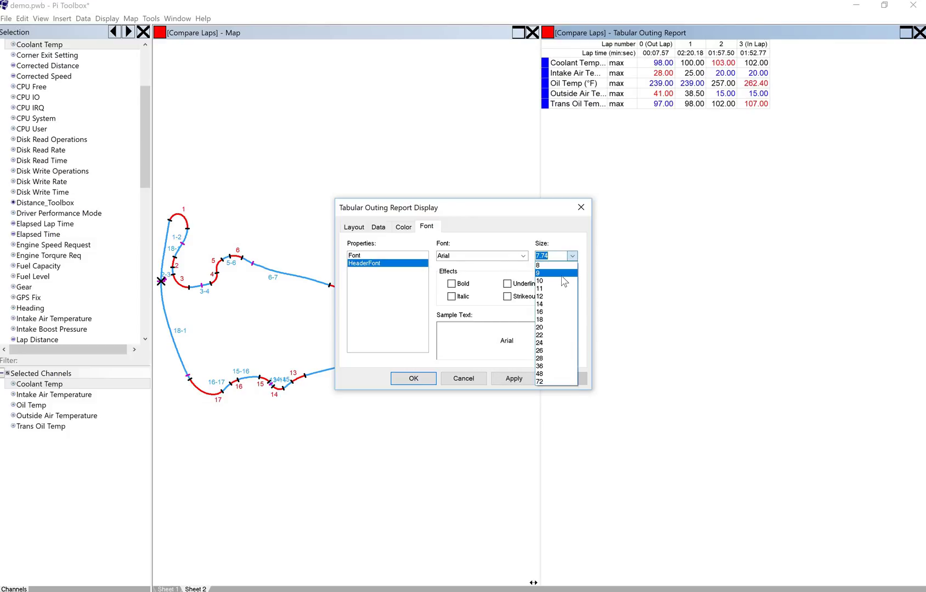
{"action": "left_click", "coordinate": [562, 273]}
{"action": "left_click", "coordinate": [510, 379]}
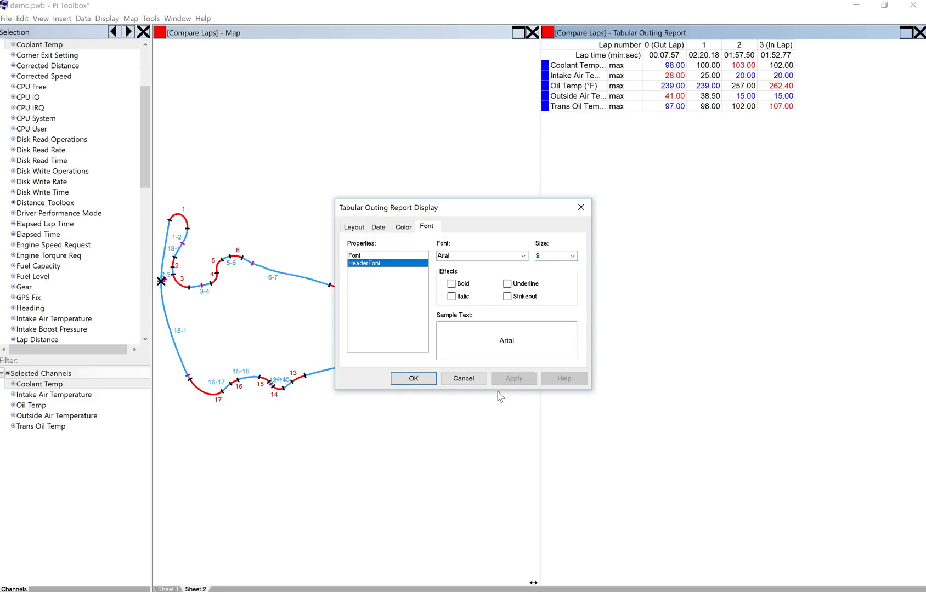
{"action": "left_click", "coordinate": [413, 378]}
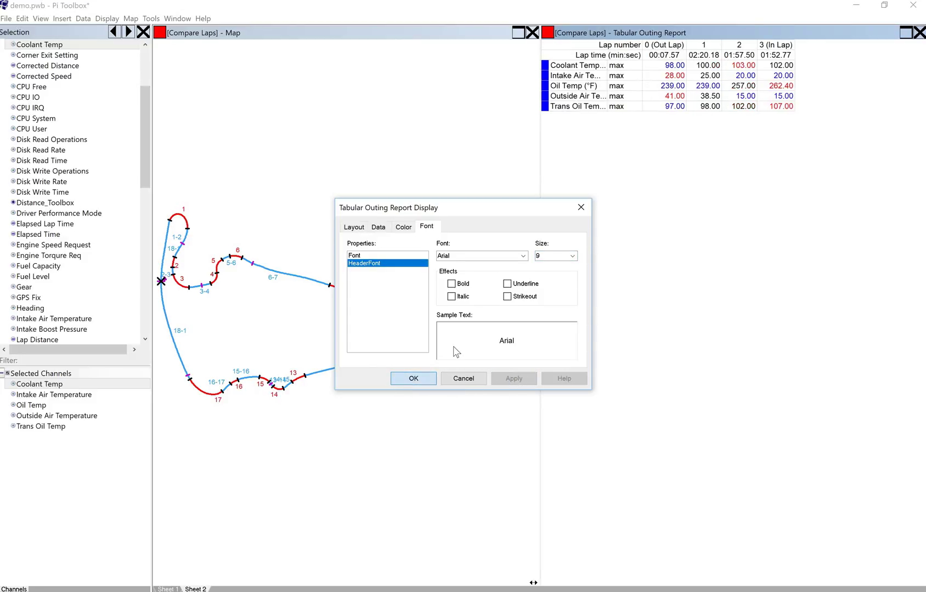
{"action": "left_click", "coordinate": [606, 48]}
- Widen the channel-name column, then switch Outside Air Temperature to min and back to max
{"action": "left_click", "coordinate": [631, 68]}
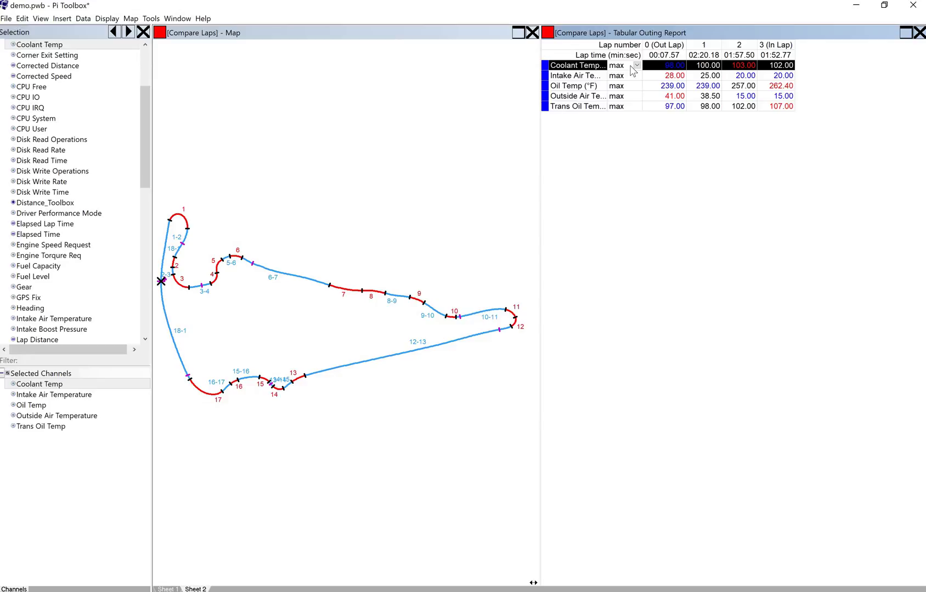
{"action": "left_click_drag", "start_coordinate": [607, 57], "coordinate": [652, 54]}
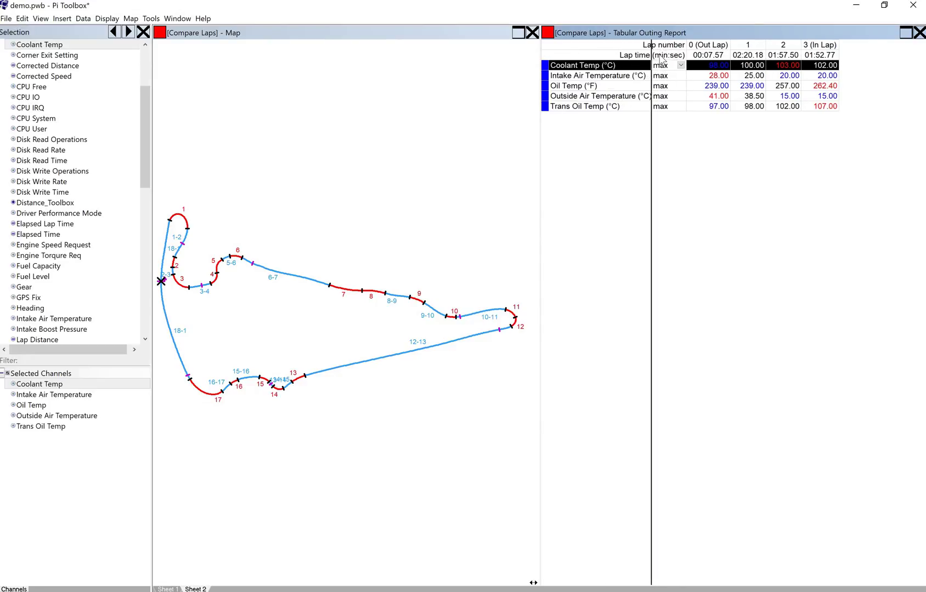
{"action": "left_click", "coordinate": [666, 100]}
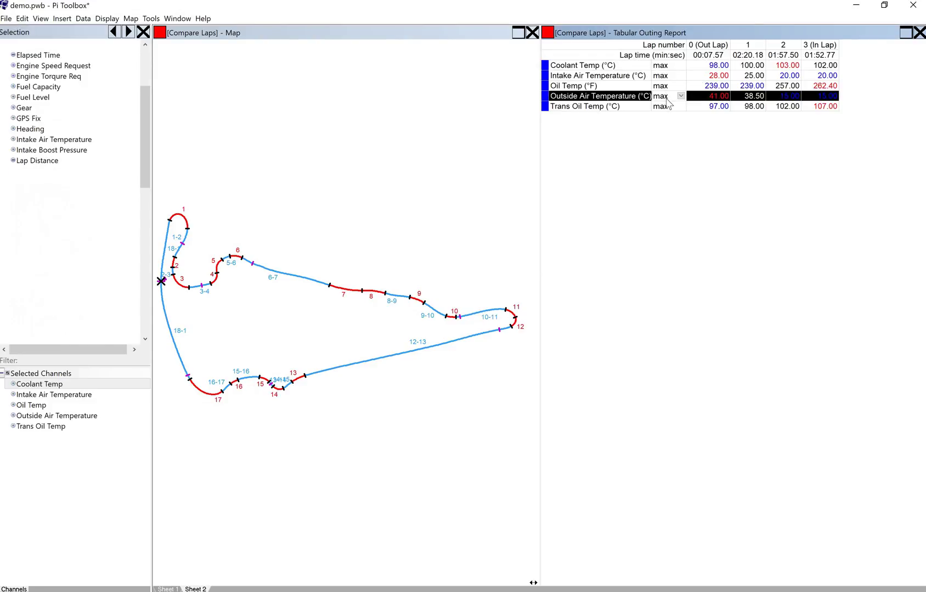
{"action": "left_click", "coordinate": [680, 97]}
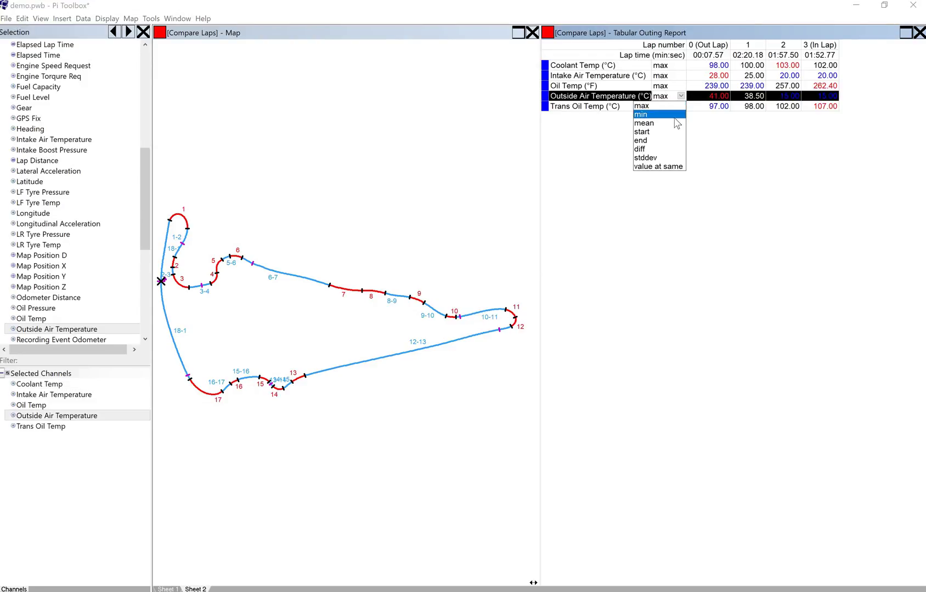
{"action": "left_click", "coordinate": [677, 114]}
{"action": "left_click", "coordinate": [680, 97]}
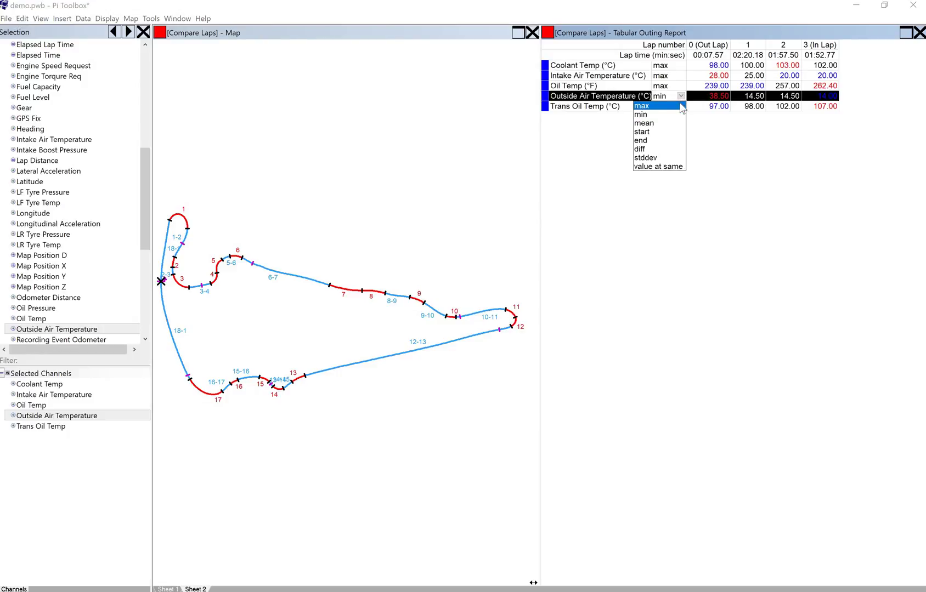
{"action": "left_click", "coordinate": [680, 106]}
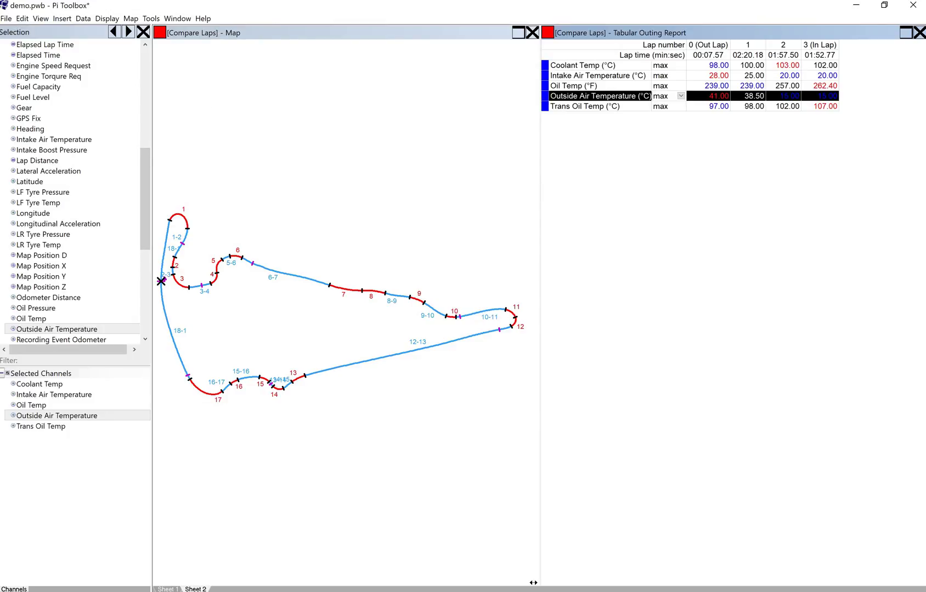
- Save the workbook as demo.pwb and return to Sheet 1 with the Compare Laps list shown
{"action": "left_click", "coordinate": [6, 20]}
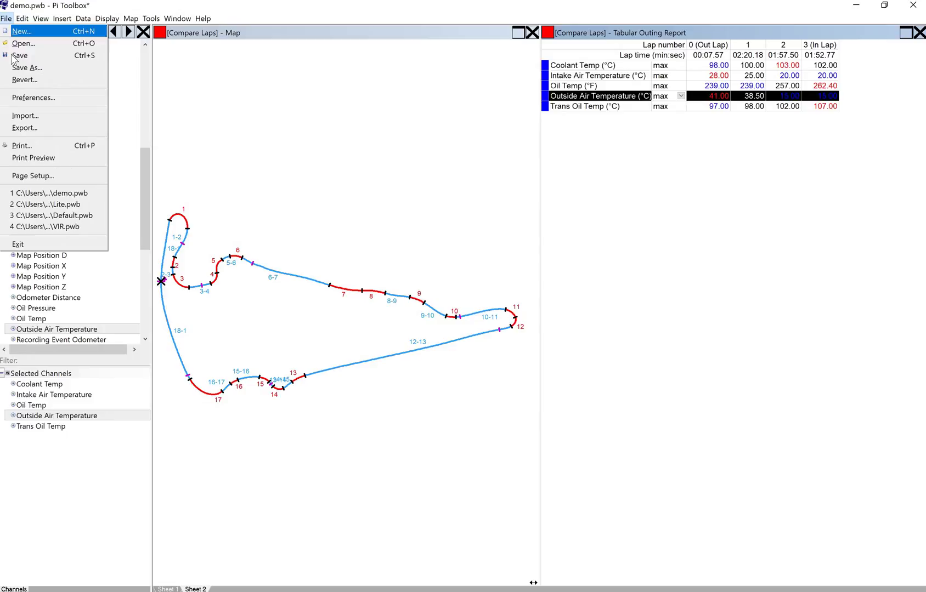
{"action": "left_click", "coordinate": [39, 54]}
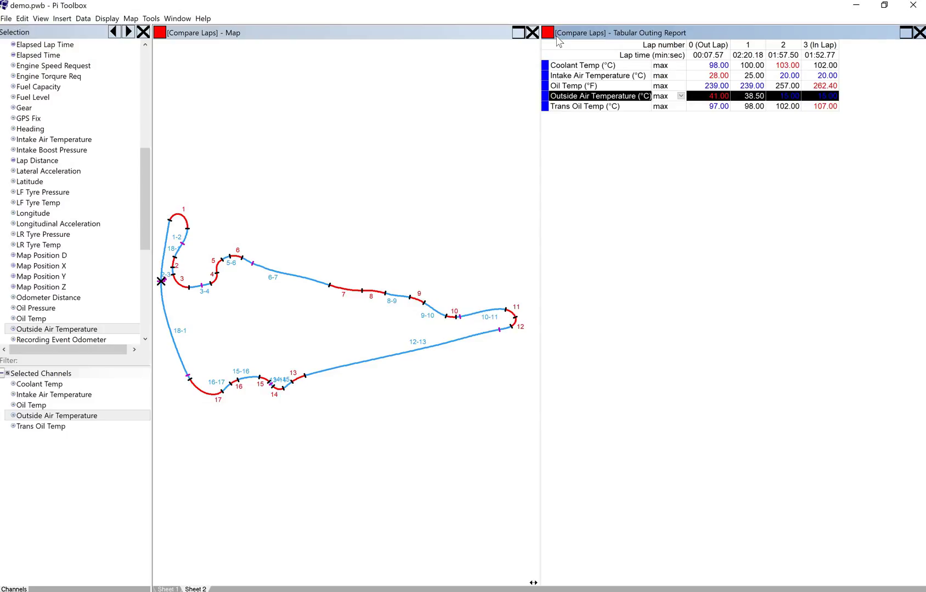
{"action": "left_click", "coordinate": [176, 588]}
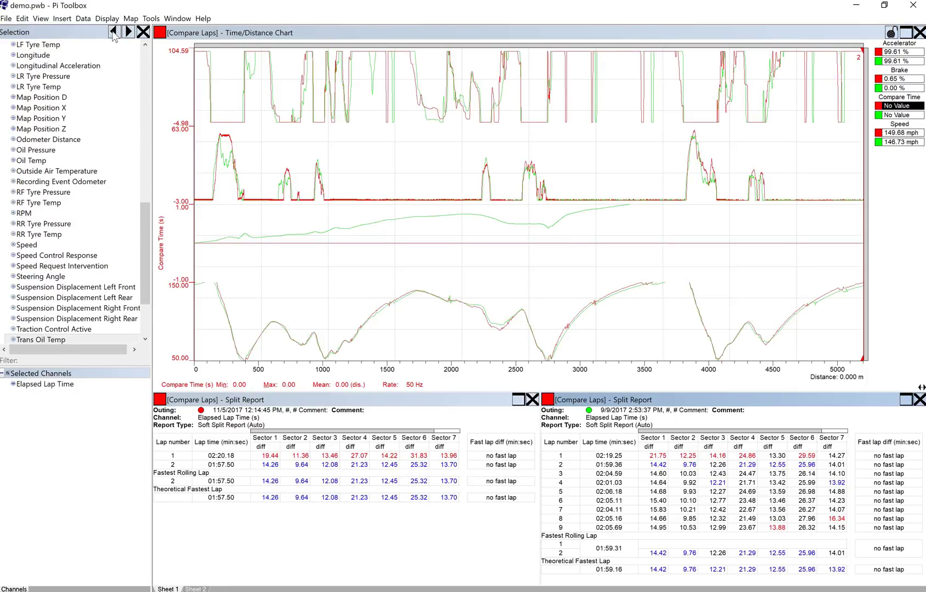
{"action": "left_click", "coordinate": [113, 33]}
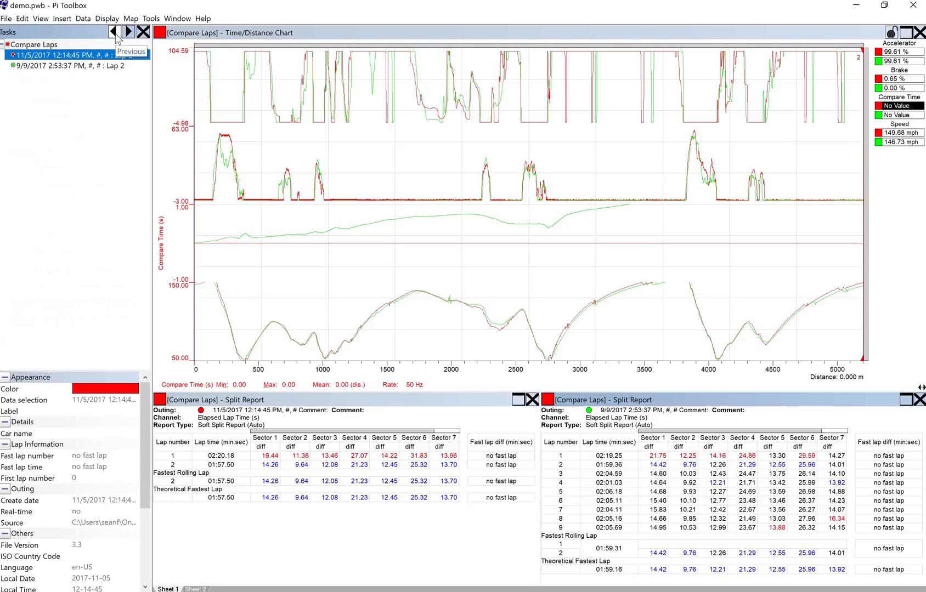
- Select the 11/5/2017 lap in the Compare Laps list and look through the Tools menu
{"action": "right_click", "coordinate": [100, 66]}
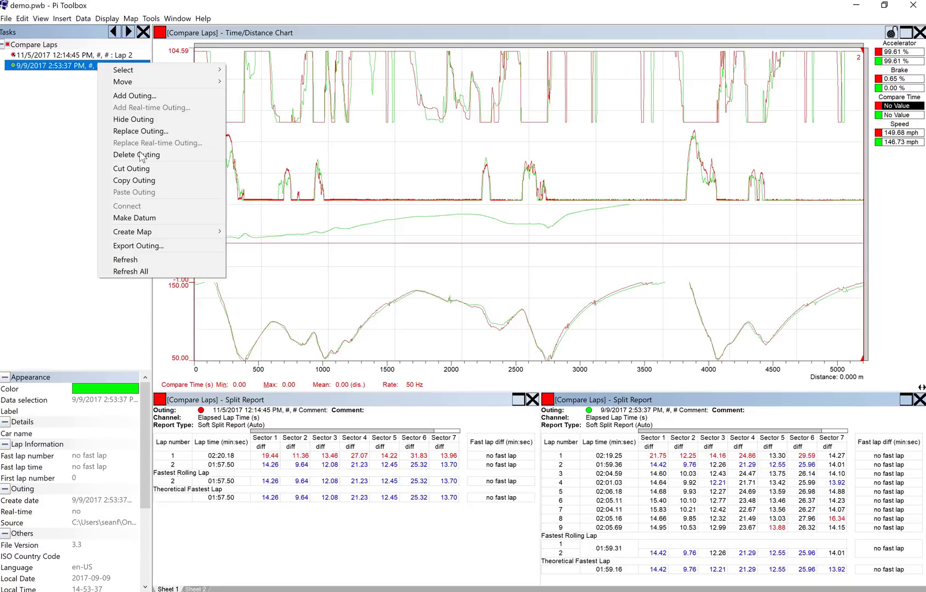
{"action": "left_click", "coordinate": [75, 55]}
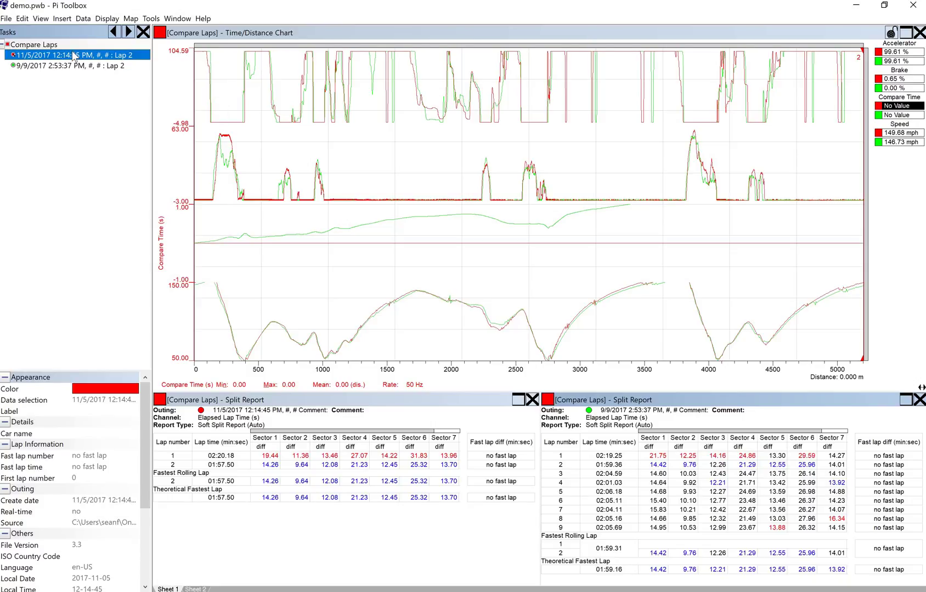
{"action": "left_click", "coordinate": [151, 18]}
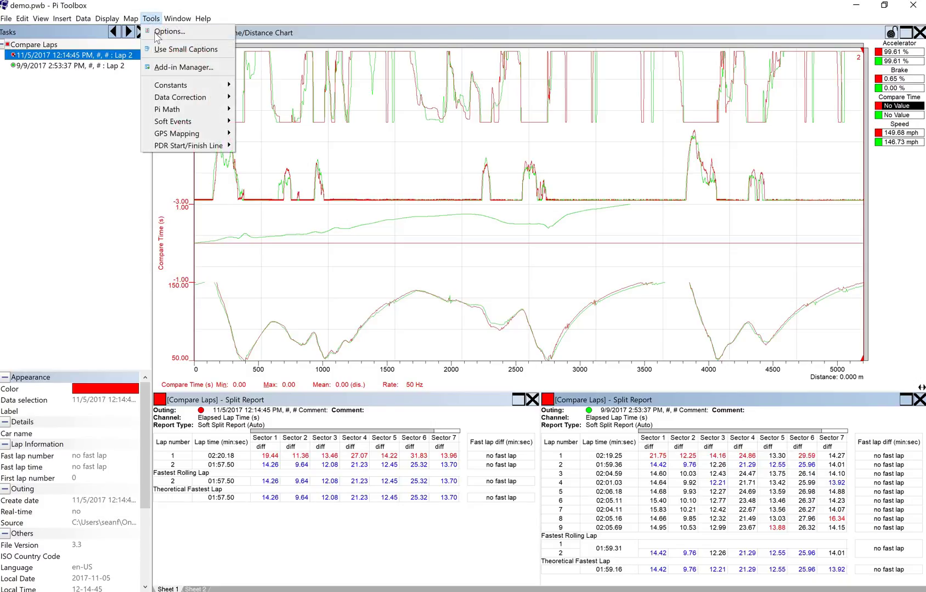
{"action": "mouse_move", "coordinate": [133, 21]}
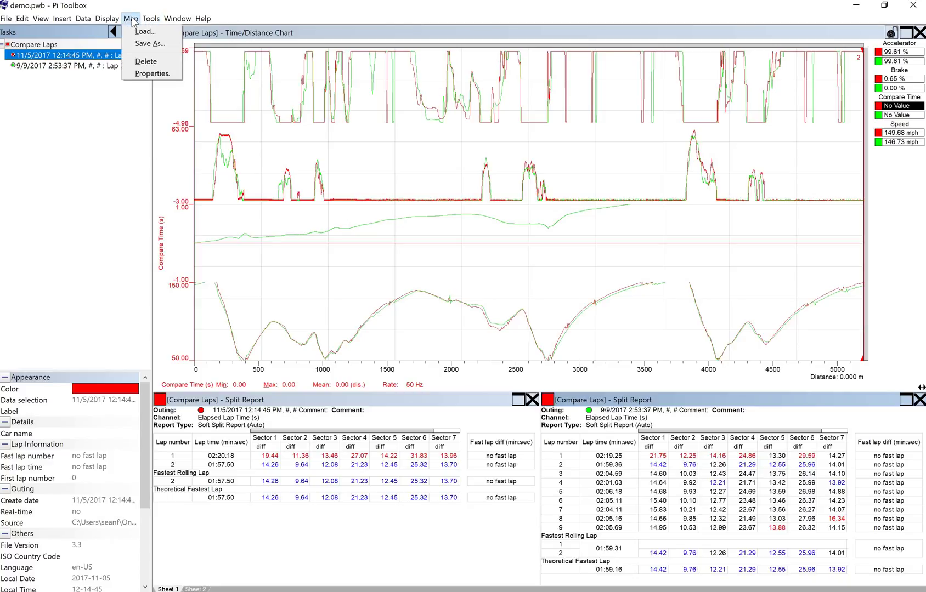
{"action": "left_click", "coordinate": [72, 66]}
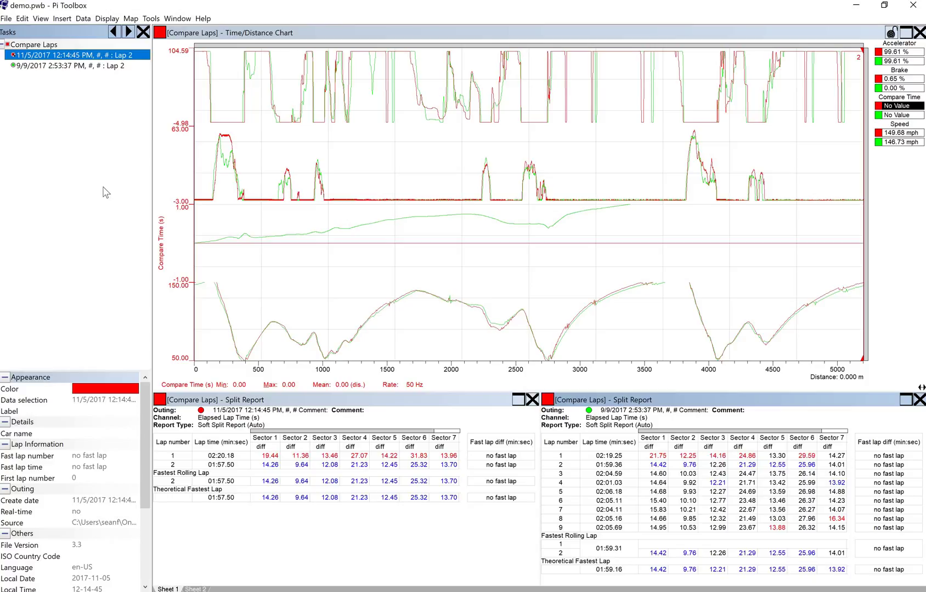
{"action": "left_click", "coordinate": [7, 19]}
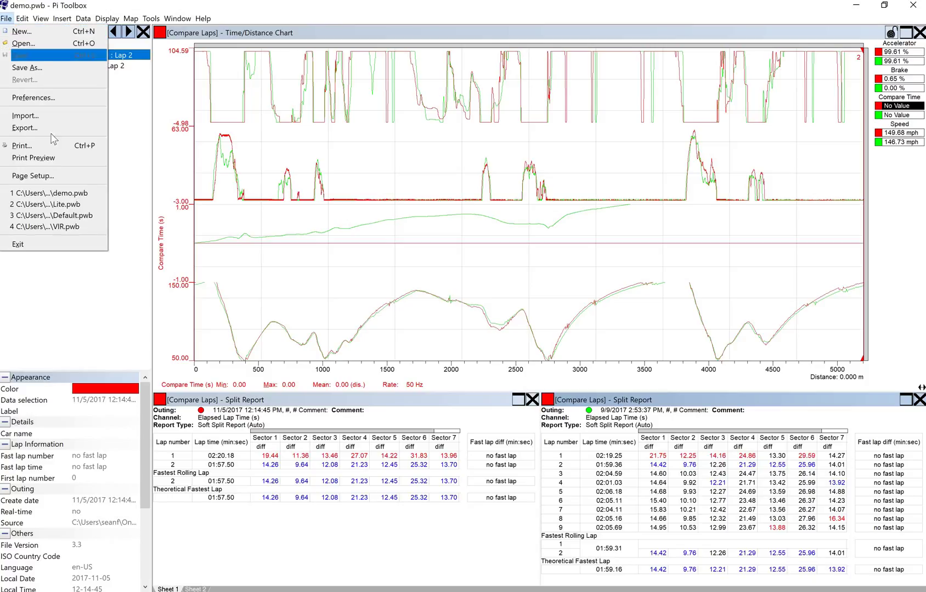
- Open Lite.pwb from the File menu's recent files list
{"action": "left_click", "coordinate": [63, 204]}
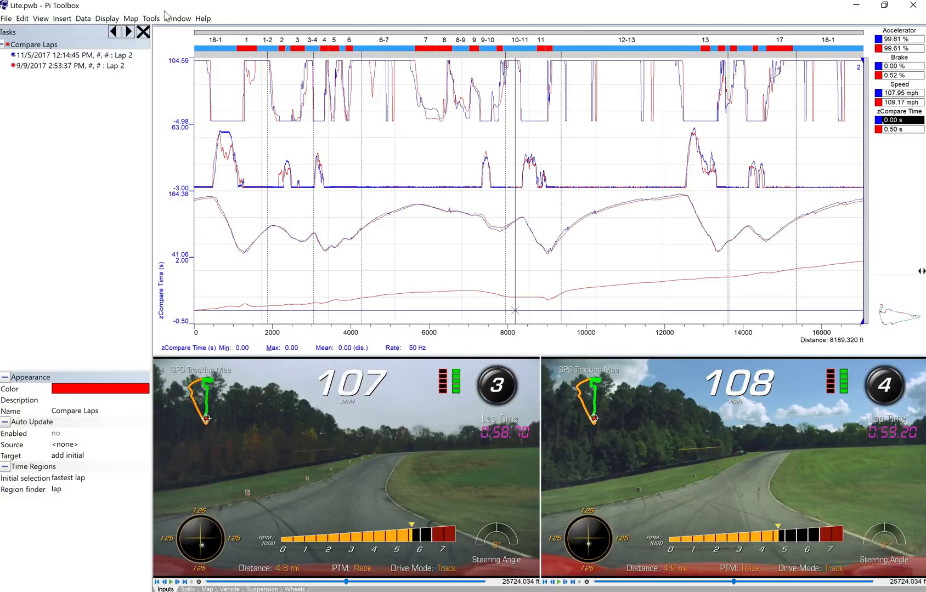
- Uncheck Use Small Captions in Tools so the chart and video panels show full title bars
{"action": "left_click", "coordinate": [151, 18]}
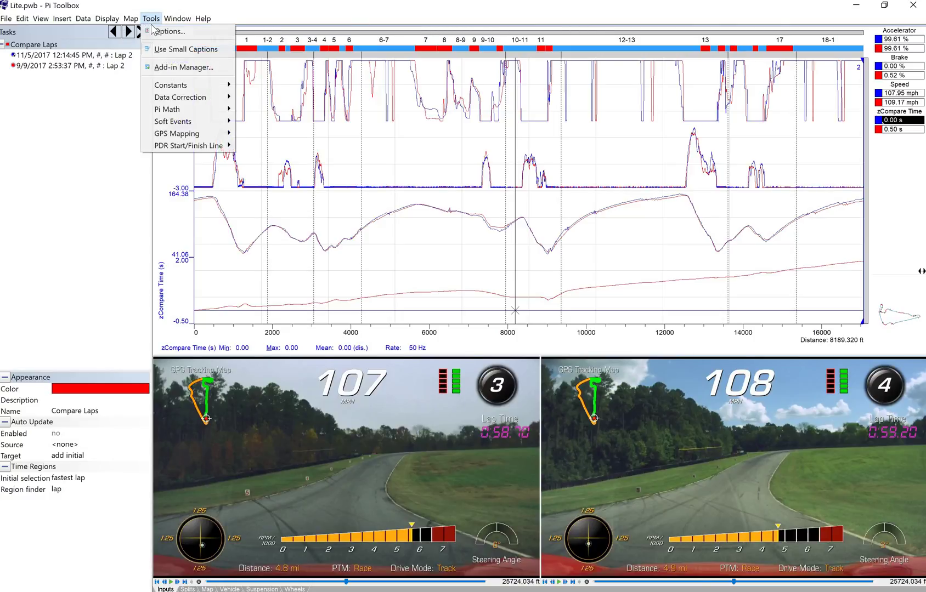
{"action": "left_click", "coordinate": [163, 51]}
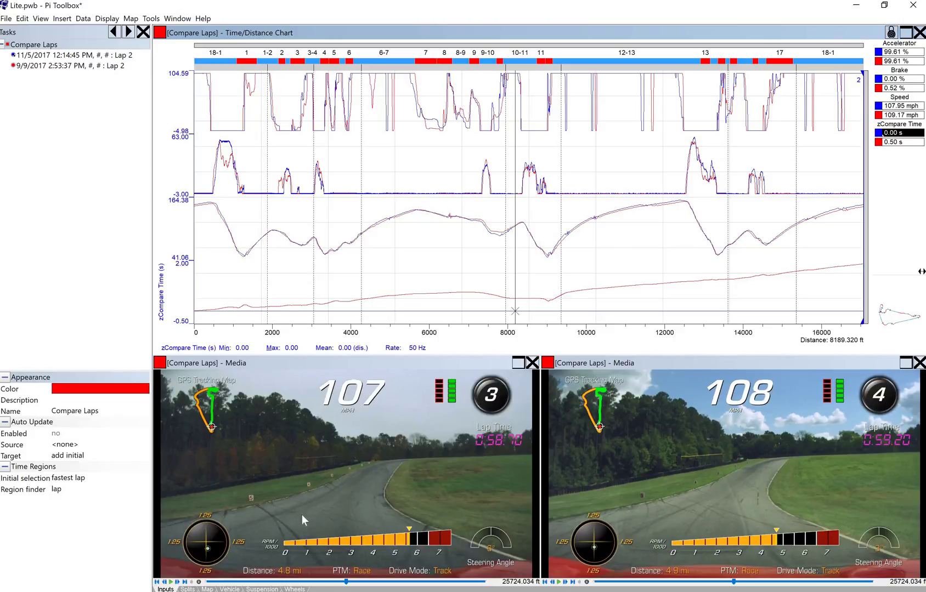
- Glance at the Vehicle sheet's torque chart, then maximize the Inputs sheet's Time/Distance Chart
{"action": "left_click", "coordinate": [230, 589]}
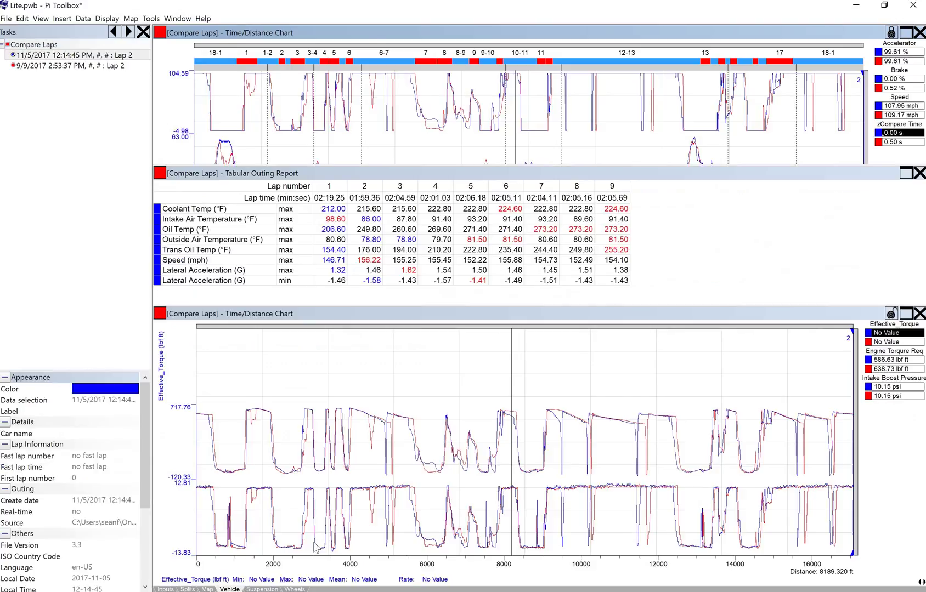
{"action": "left_click", "coordinate": [890, 318]}
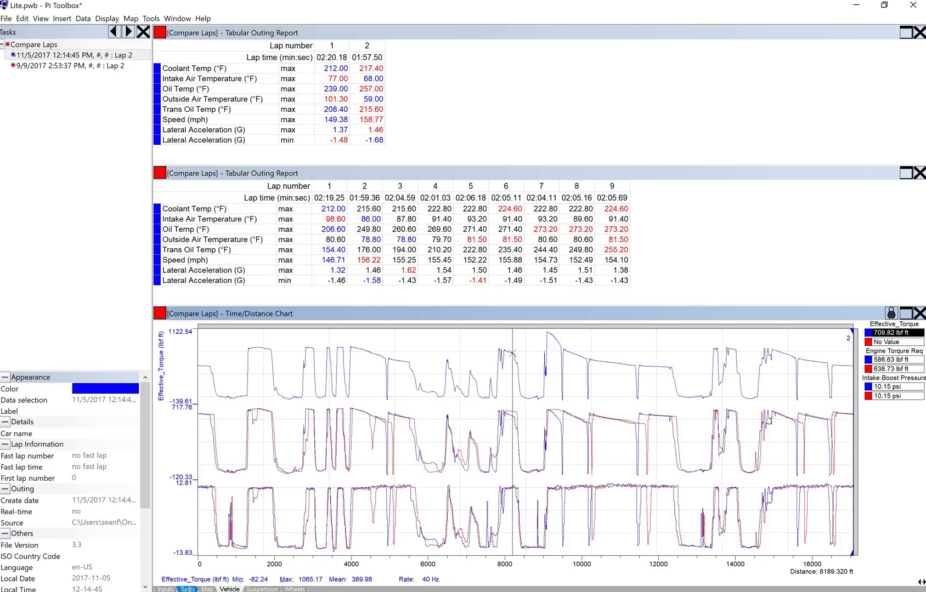
{"action": "left_click", "coordinate": [166, 589]}
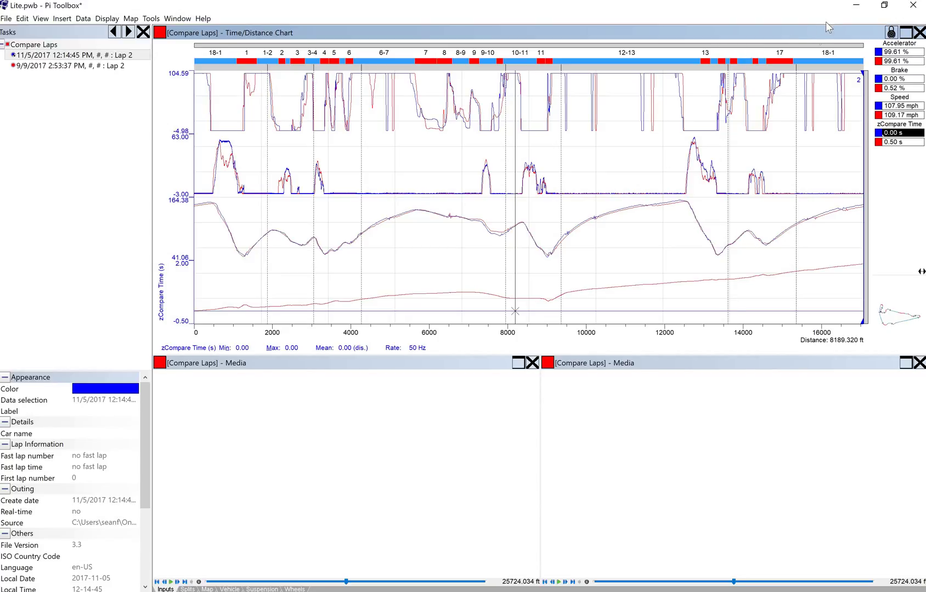
{"action": "left_click", "coordinate": [905, 34]}
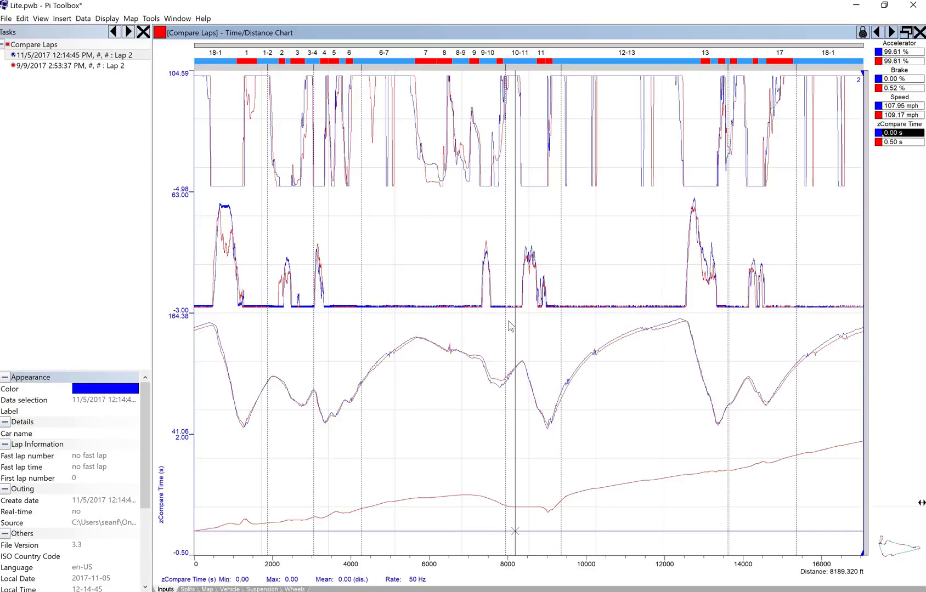
- Restore the Inputs chart to normal size and move the lap marker to about 2966 ft
{"action": "left_click", "coordinate": [905, 32]}
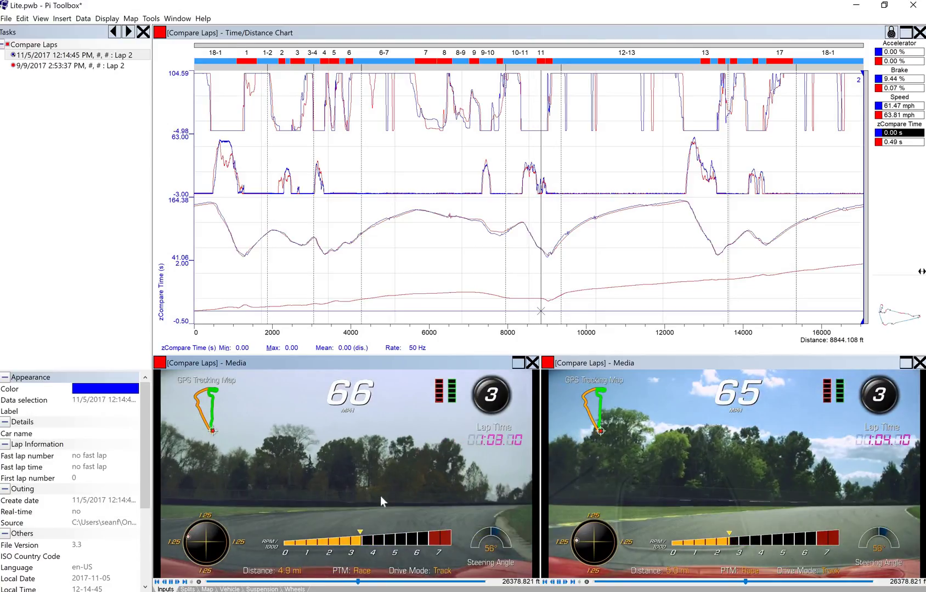
{"action": "left_click", "coordinate": [312, 131]}
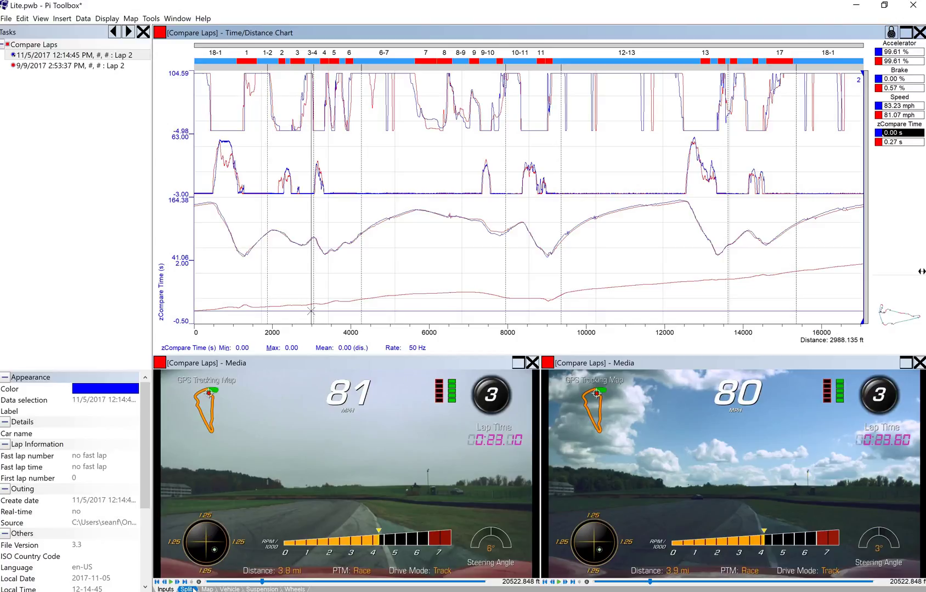
- Look over the Splits and Map sheets, then on Inputs drag the lap position back to about 2870 ft
{"action": "left_click", "coordinate": [187, 589]}
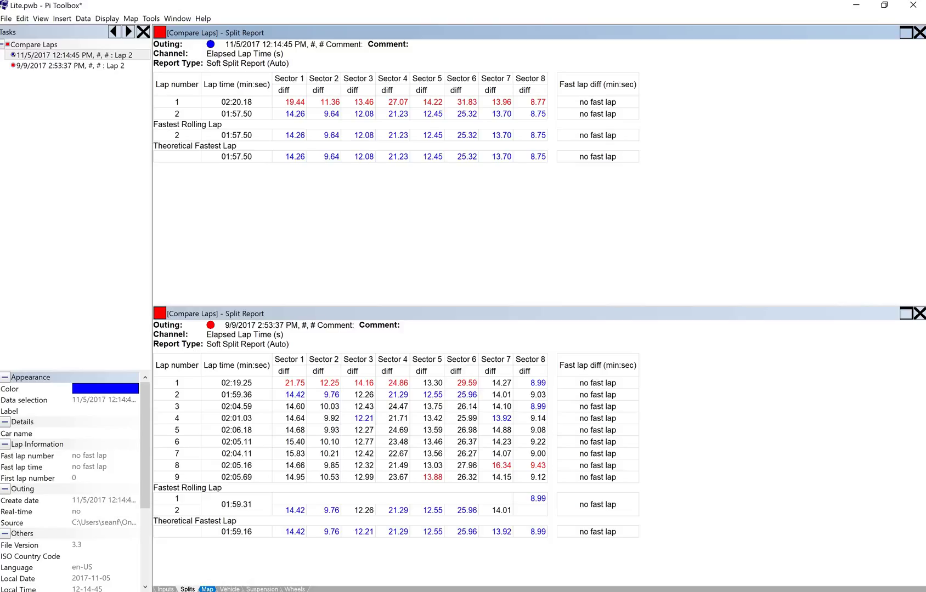
{"action": "left_click", "coordinate": [208, 589]}
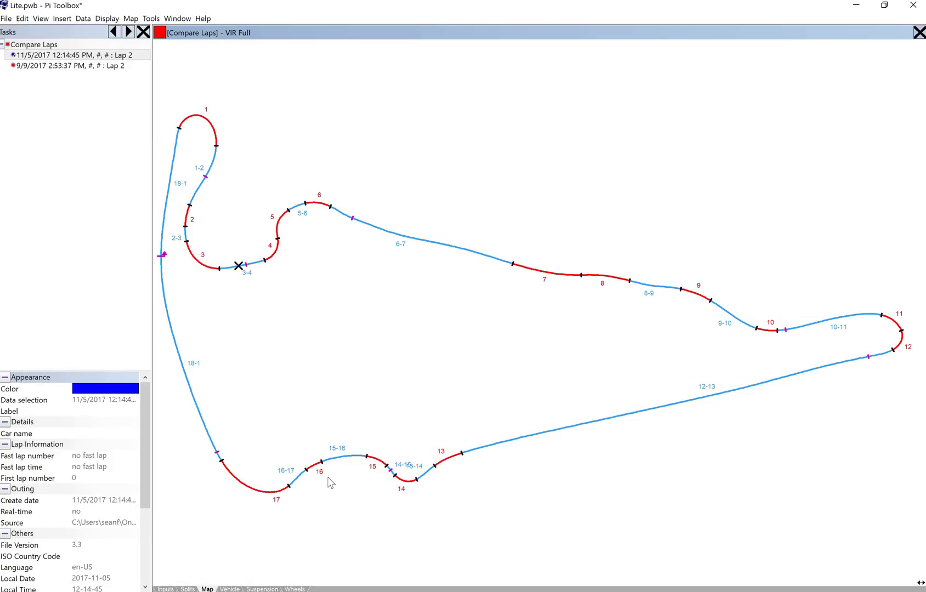
{"action": "left_click", "coordinate": [171, 589]}
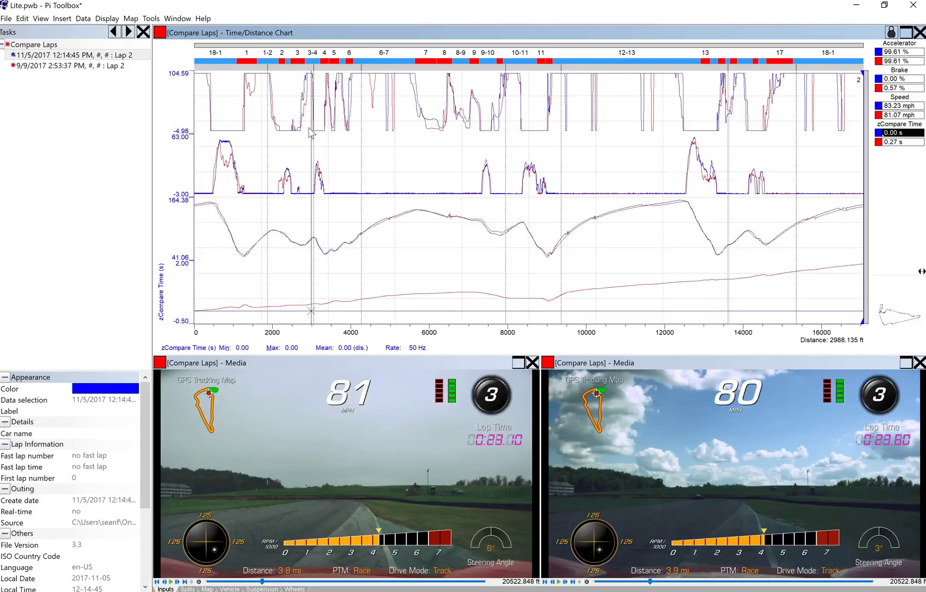
{"action": "left_click_drag", "start_coordinate": [311, 133], "coordinate": [306, 123]}
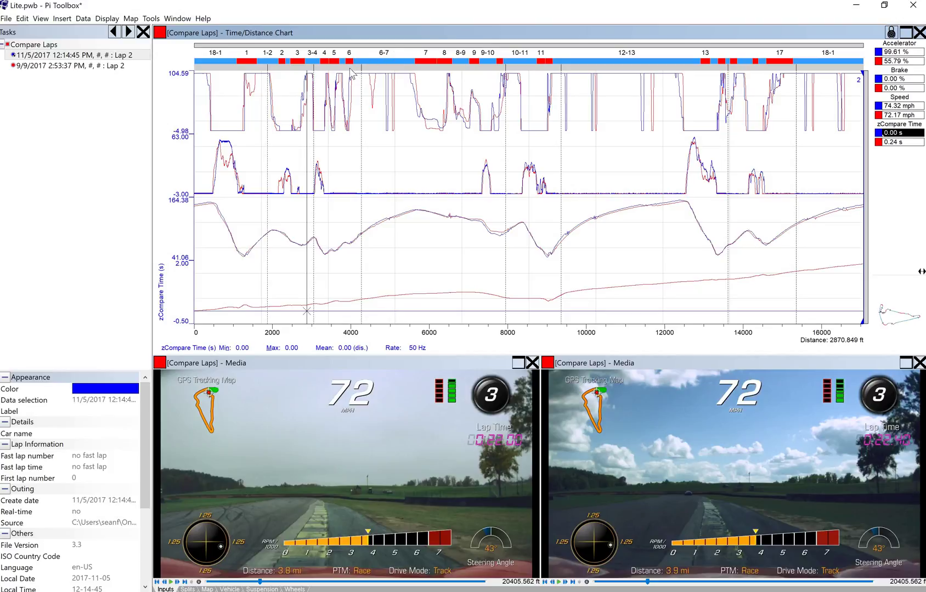
- Show the Vehicle sheet and enlarge its torque chart to fill the work area
{"action": "left_click", "coordinate": [229, 589]}
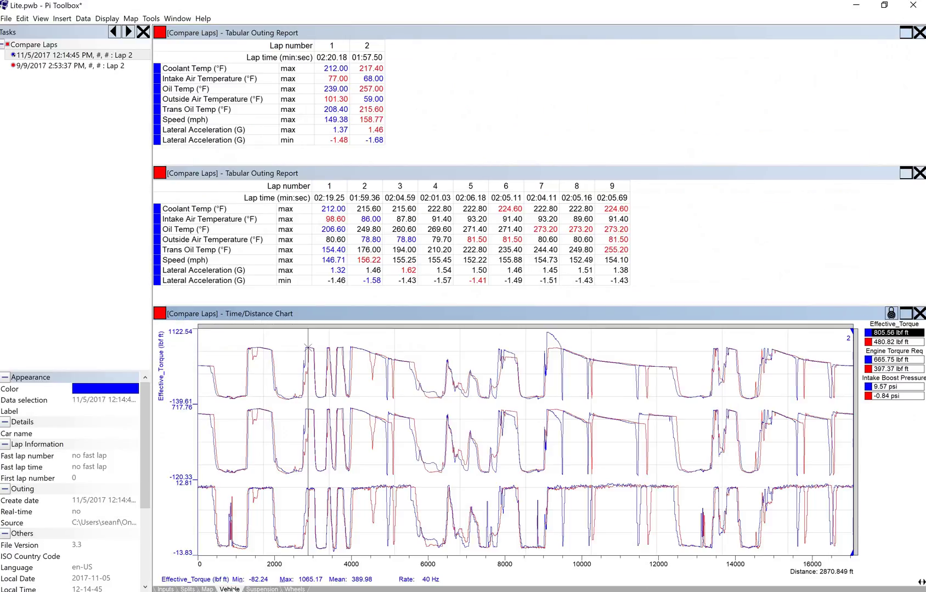
{"action": "left_click", "coordinate": [906, 316]}
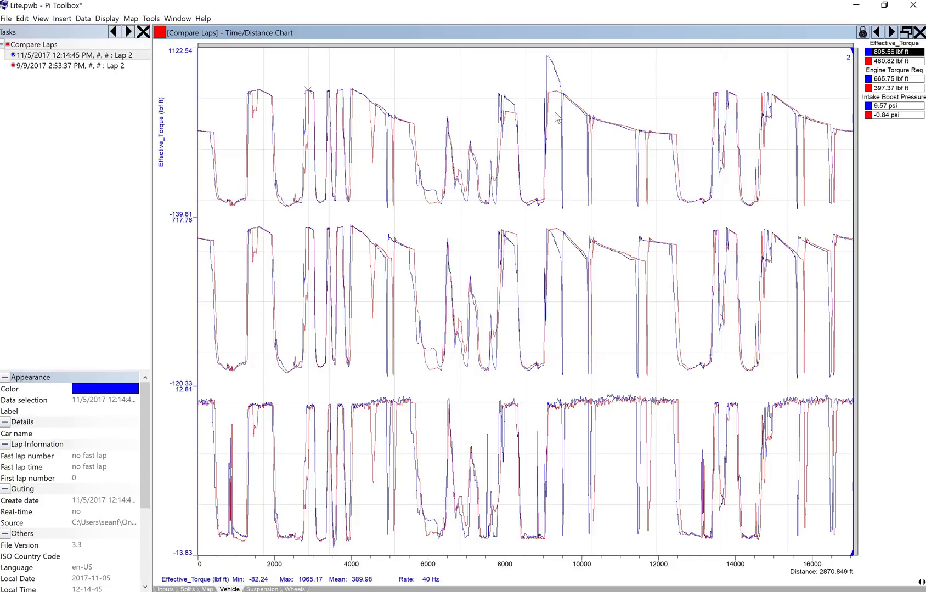
- Read torque at about 9311, 9232, 8118 and 5290 ft, then go to the Suspension sheet
{"action": "left_click", "coordinate": [555, 118]}
{"action": "left_click", "coordinate": [552, 135]}
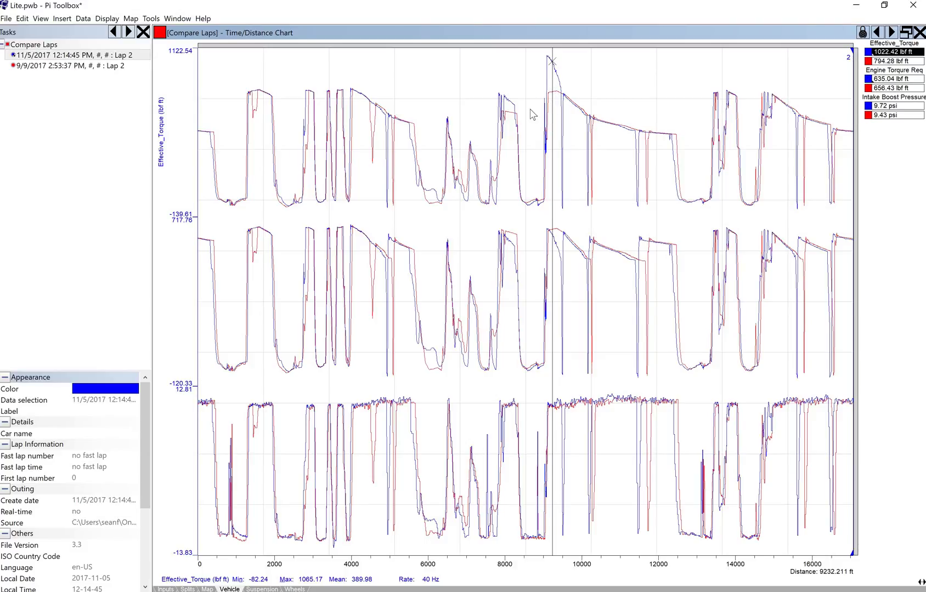
{"action": "left_click", "coordinate": [511, 123]}
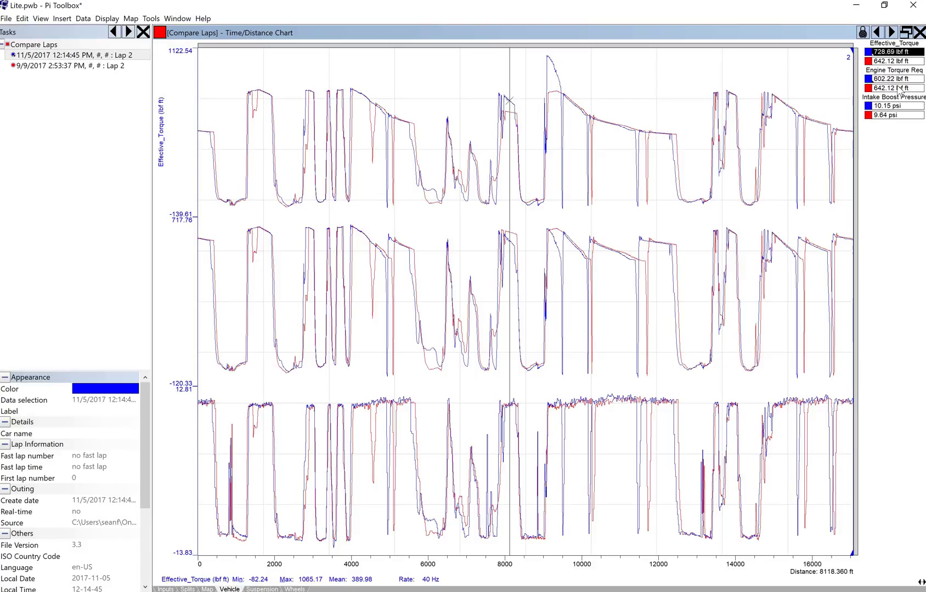
{"action": "left_click", "coordinate": [402, 438]}
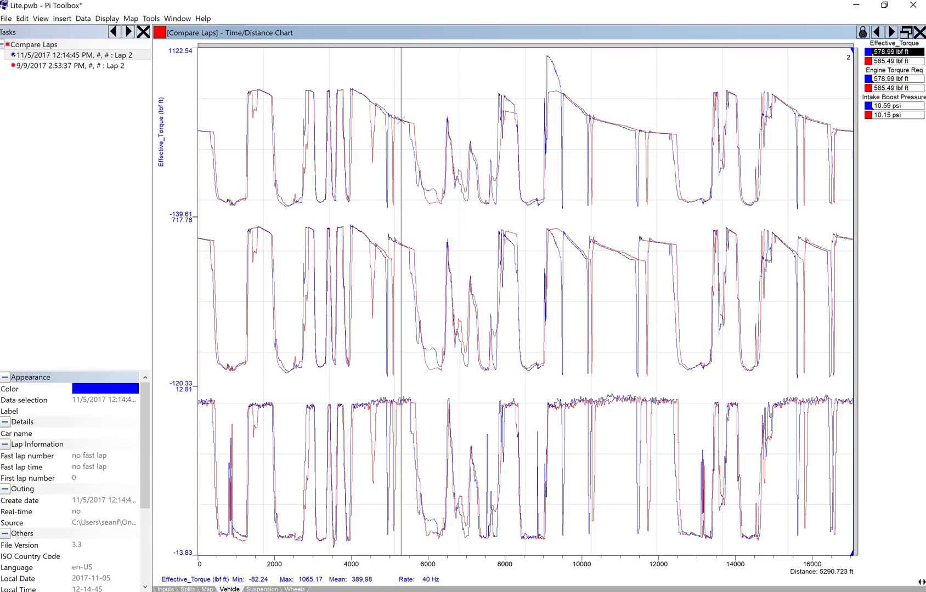
{"action": "left_click", "coordinate": [262, 589]}
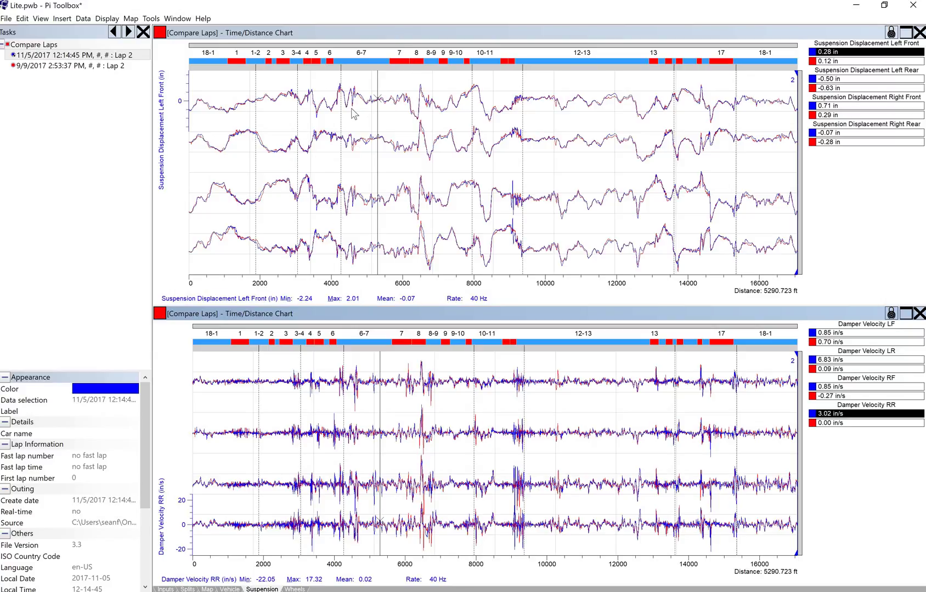
- Maximize the Suspension Displacement chart, set the lap marker to 6556 ft, then restore the stacked charts
{"action": "left_click", "coordinate": [423, 148]}
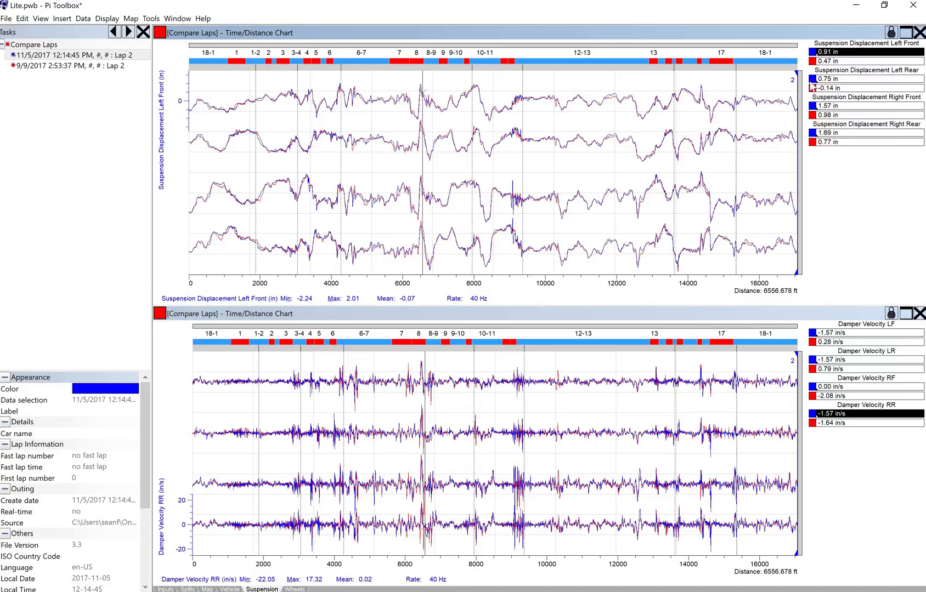
{"action": "left_click", "coordinate": [905, 33]}
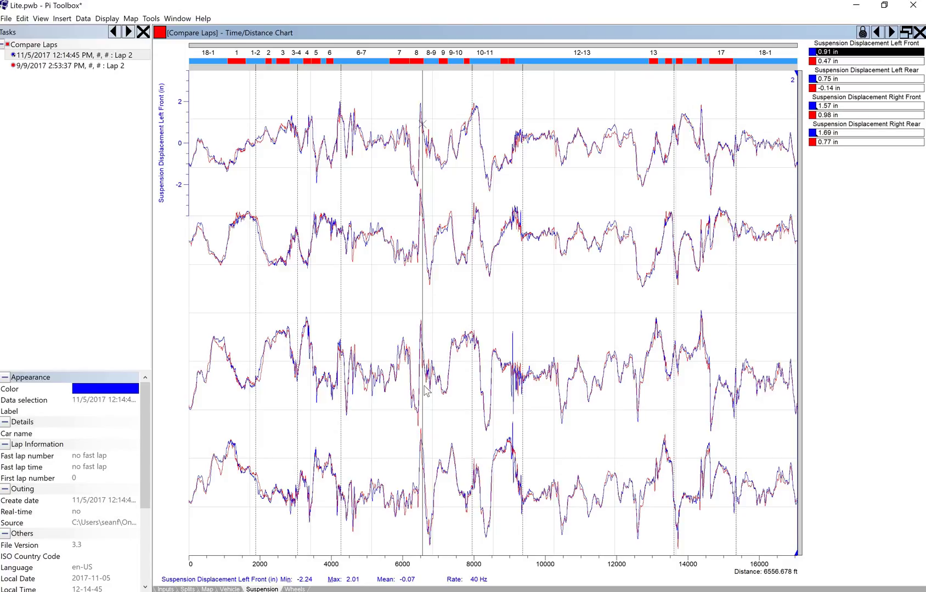
{"action": "left_click_drag", "start_coordinate": [422, 391], "coordinate": [425, 395]}
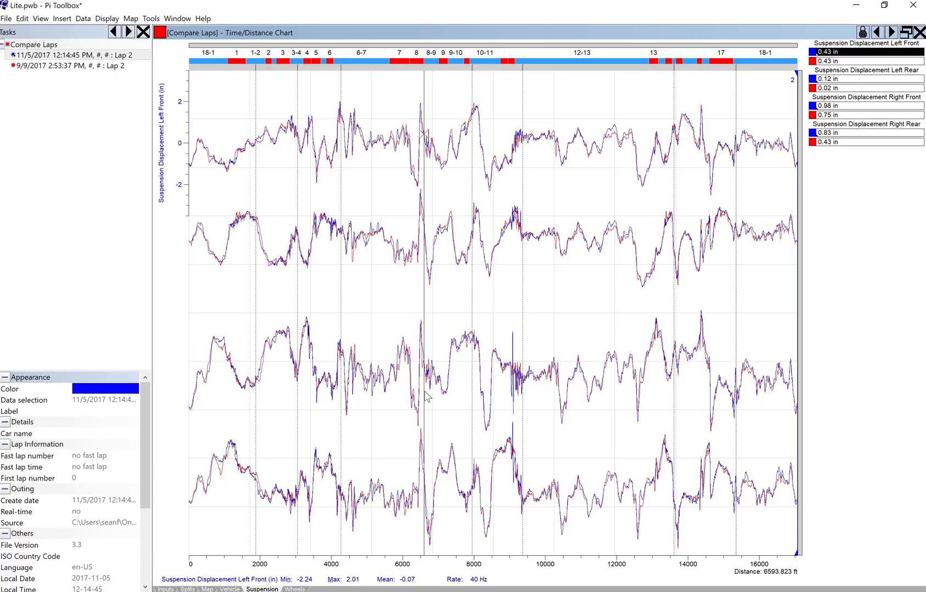
{"action": "key", "text": "Left"}
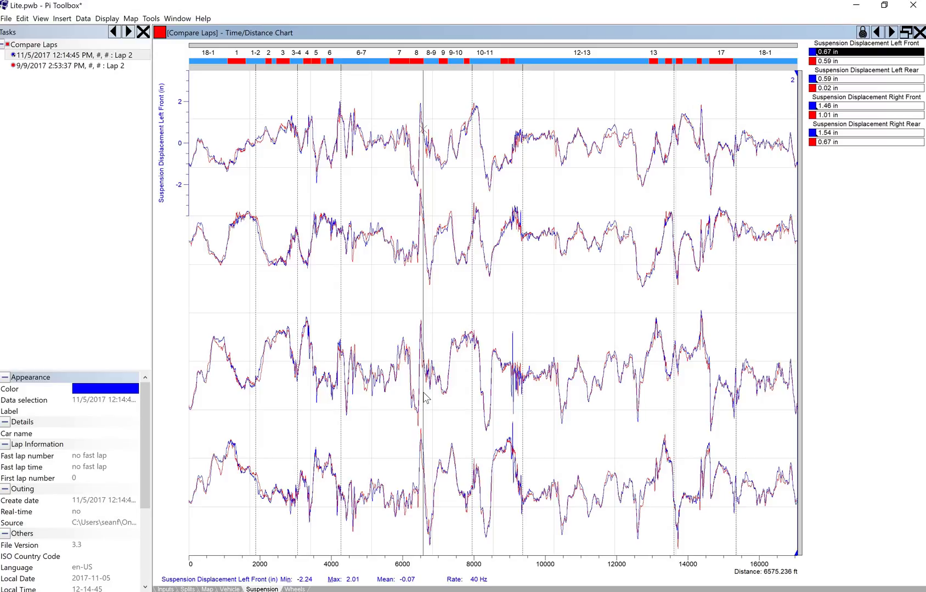
{"action": "key", "text": "Left"}
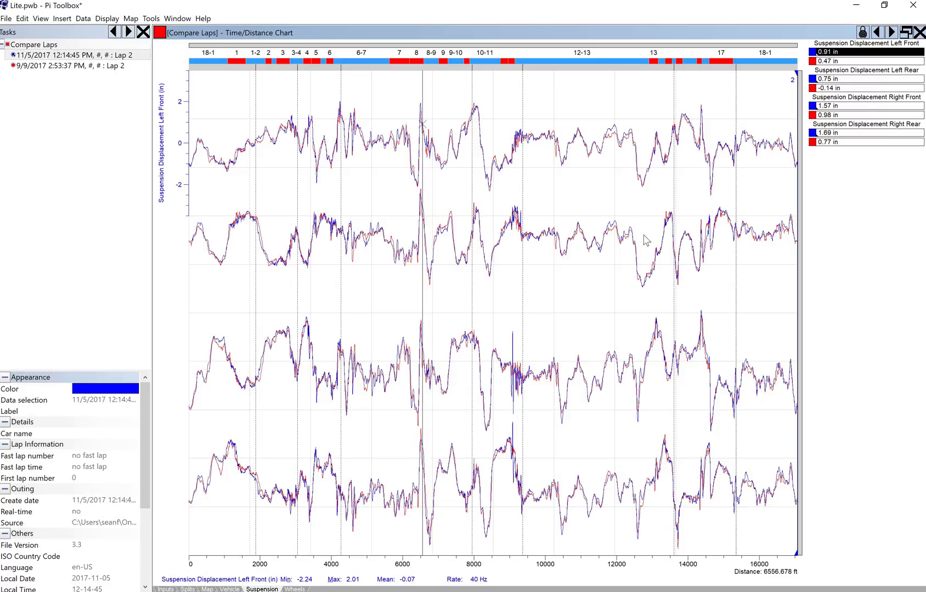
{"action": "left_click", "coordinate": [905, 33]}
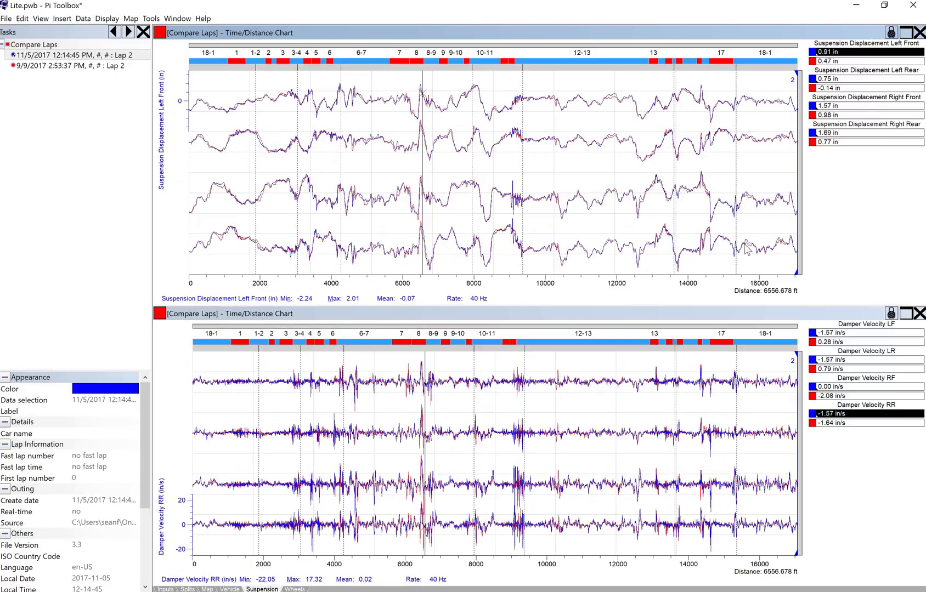
- Maximize and restore the Damper Velocity chart, then switch to the Wheels sheet
{"action": "left_click", "coordinate": [781, 317]}
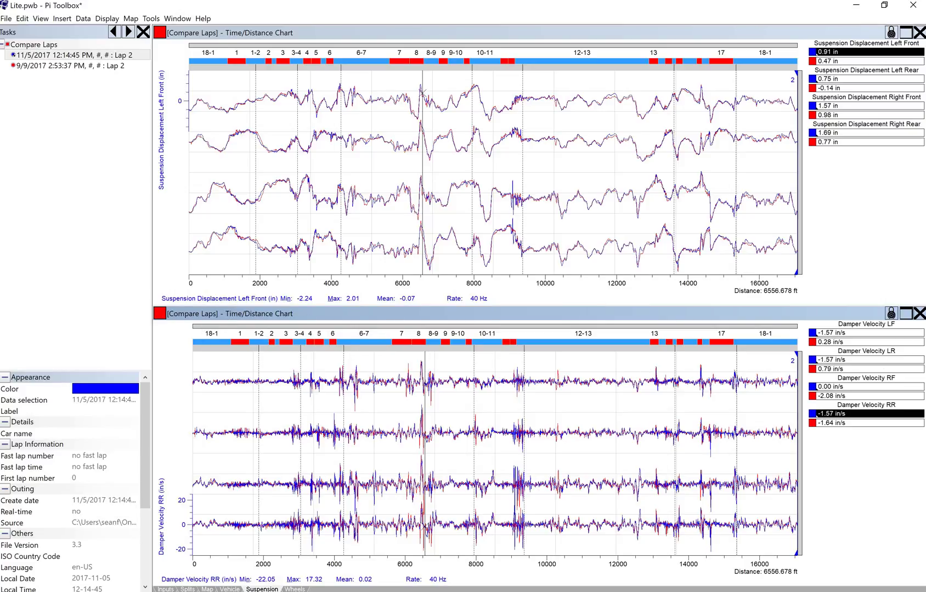
{"action": "left_click", "coordinate": [906, 314]}
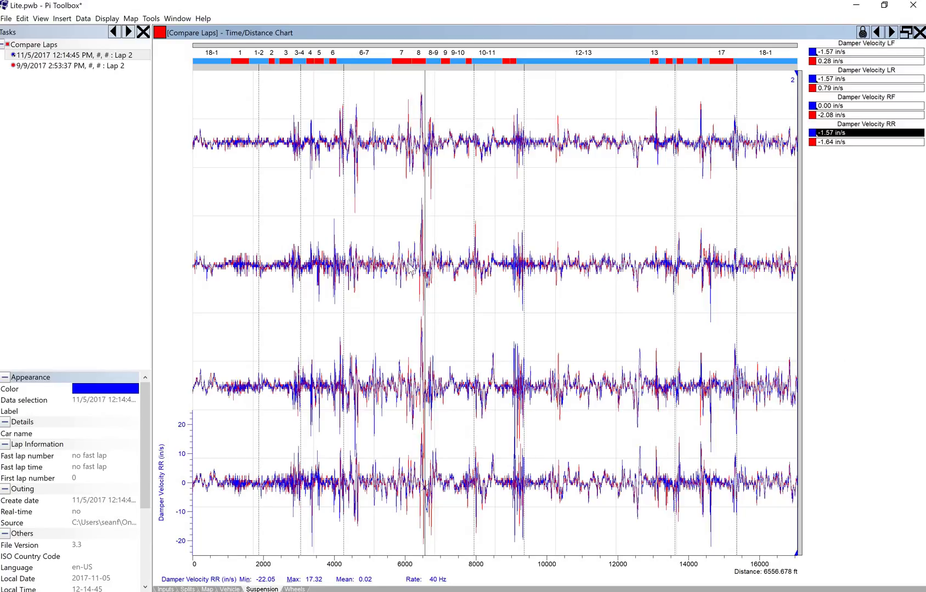
{"action": "left_click", "coordinate": [906, 34]}
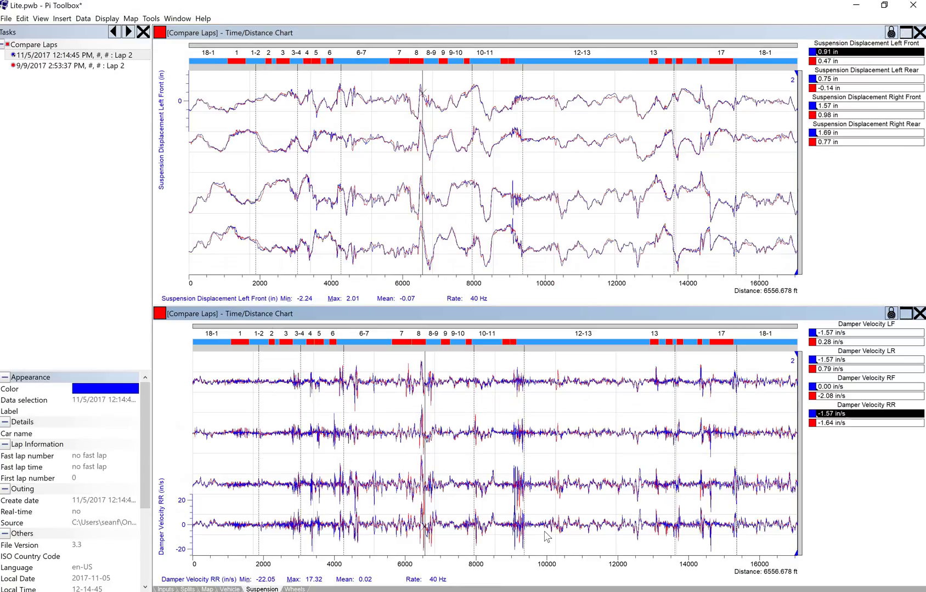
{"action": "left_click", "coordinate": [295, 588]}
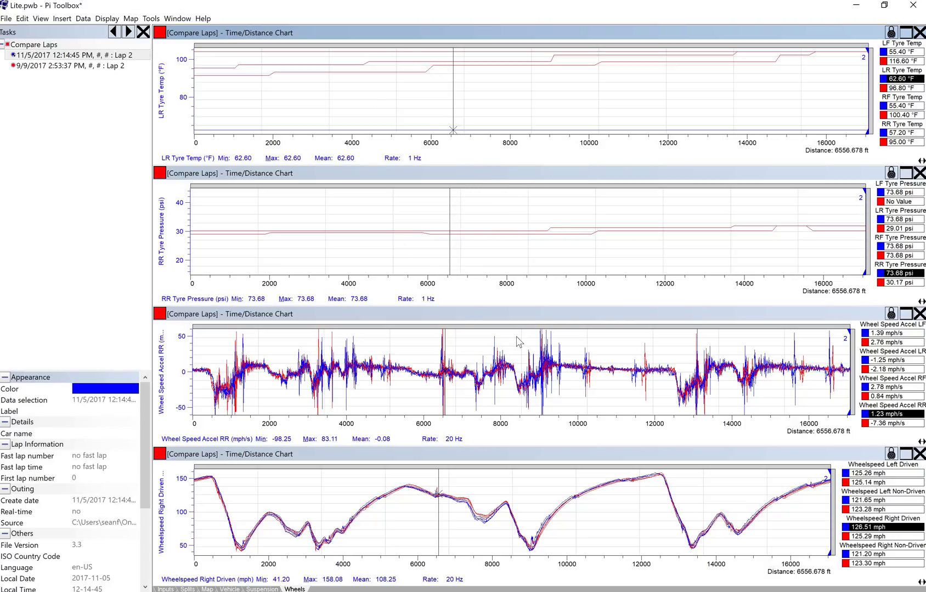
- Maximize the Wheelspeed Right Driven chart and place the lap marker at about 6611 ft near the spike
{"action": "left_click", "coordinate": [617, 528]}
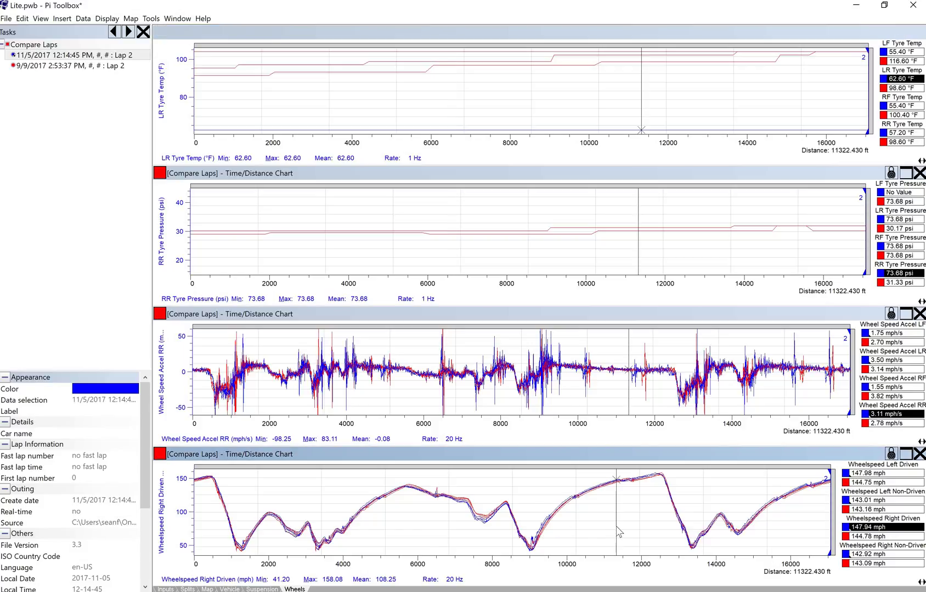
{"action": "left_click", "coordinate": [436, 497]}
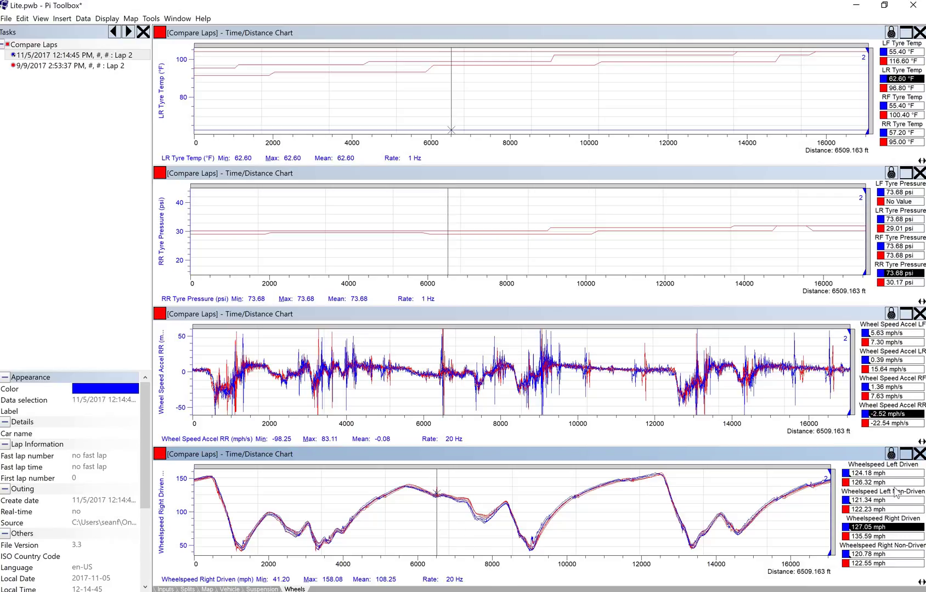
{"action": "left_click", "coordinate": [907, 454]}
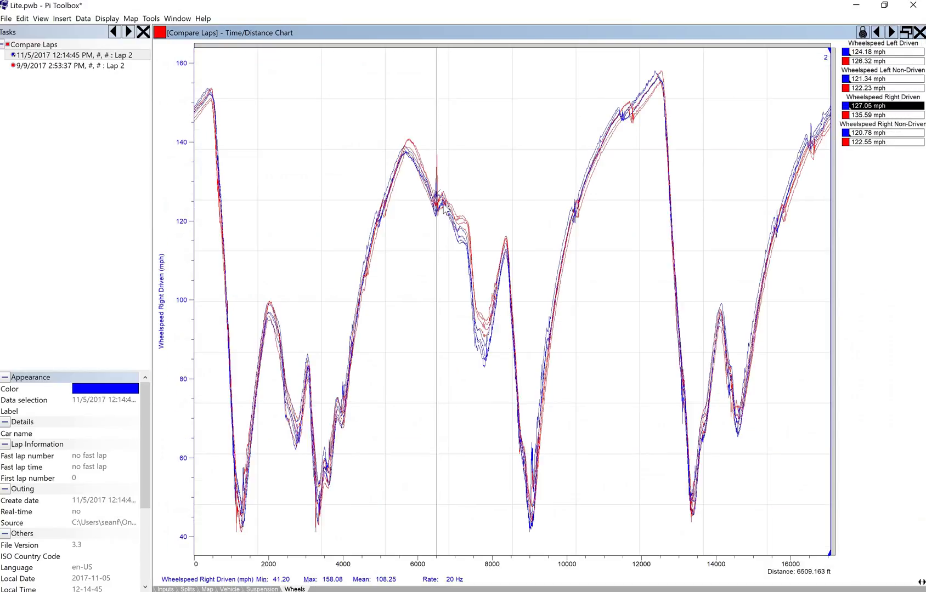
{"action": "left_click", "coordinate": [447, 231]}
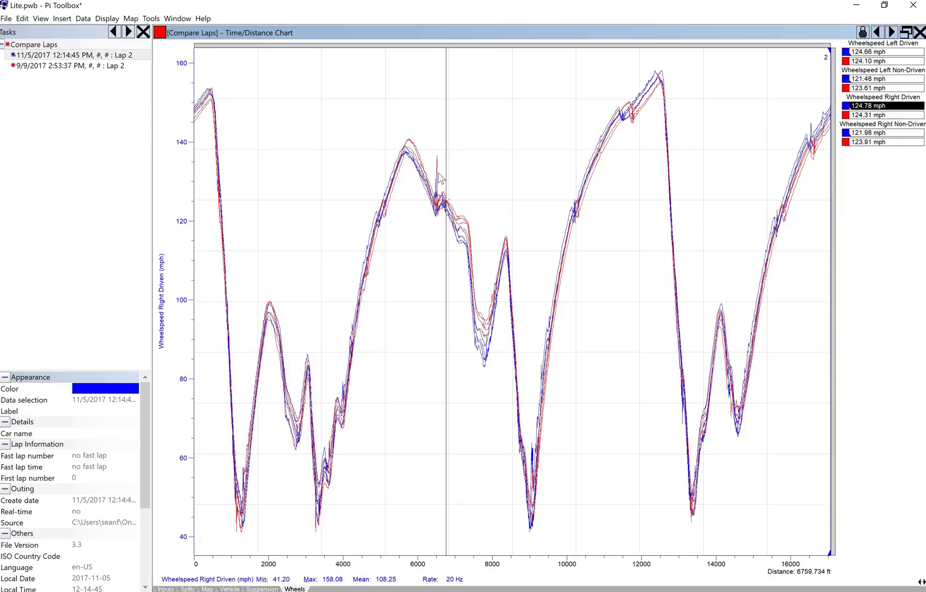
{"action": "left_click", "coordinate": [436, 219]}
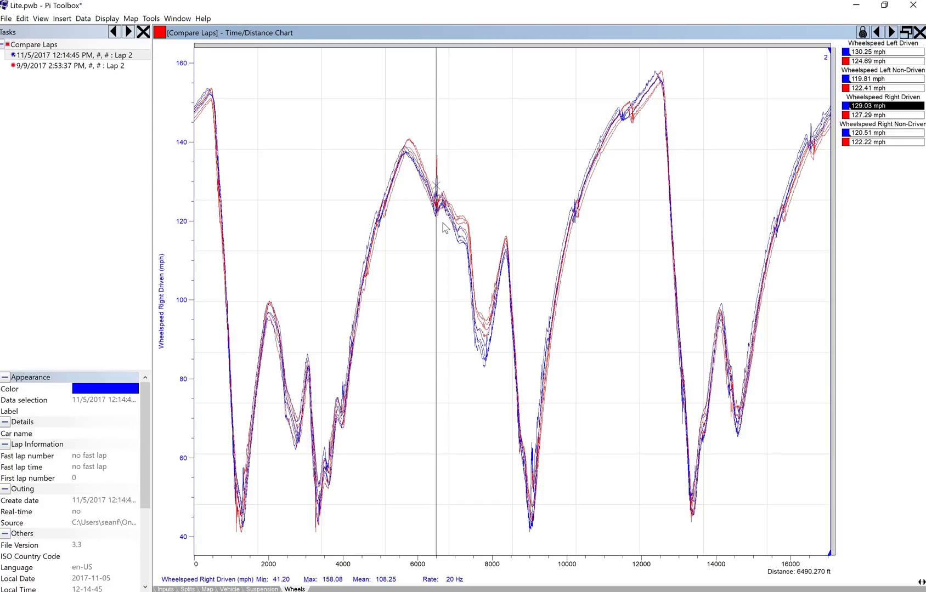
{"action": "left_click", "coordinate": [445, 224]}
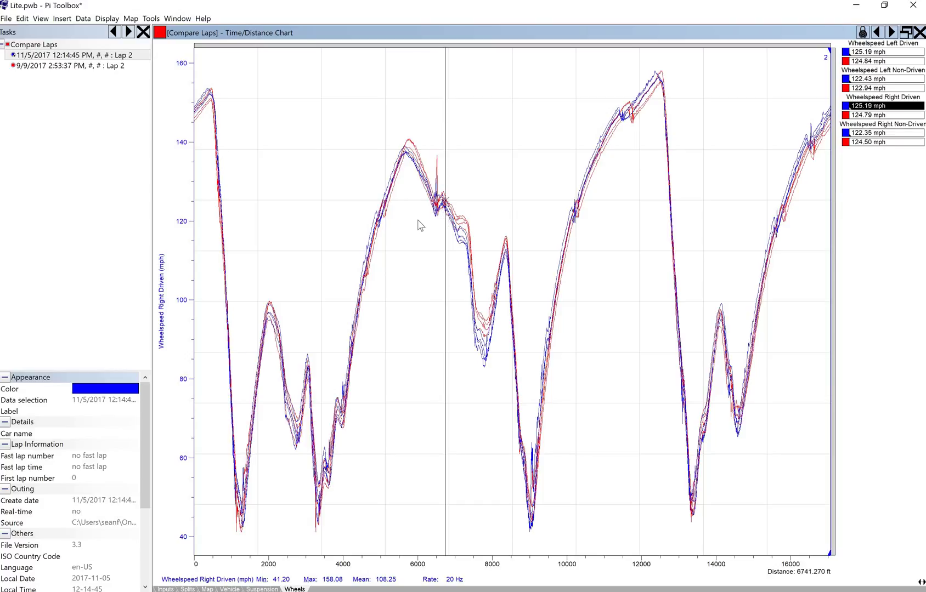
{"action": "left_click", "coordinate": [416, 222]}
{"action": "left_click", "coordinate": [441, 227]}
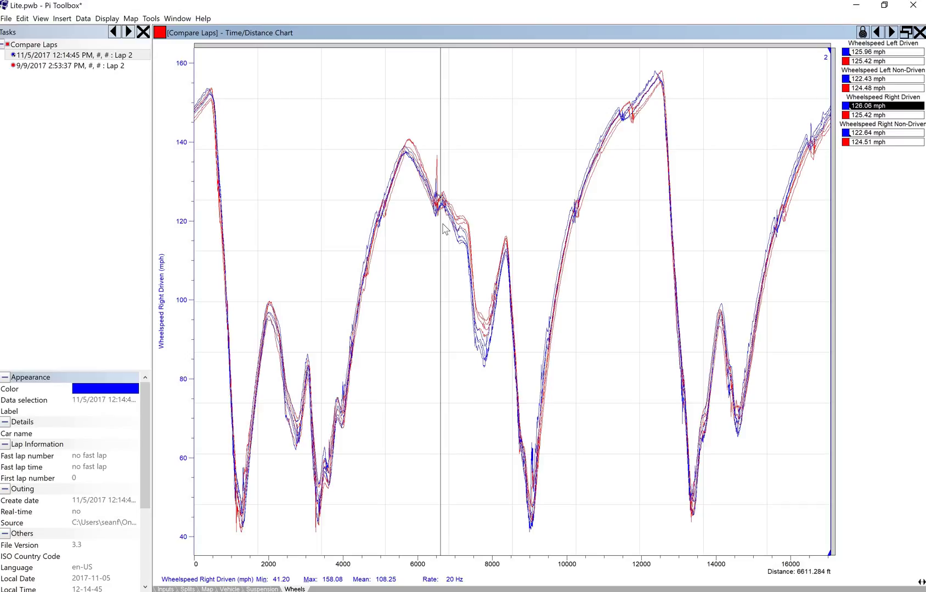
- Zoom the wheelspeed chart to about 6100–7100 ft, mark the spike at 6509 ft, then show the full lap on Inputs
{"action": "scroll", "coordinate": [445, 229], "scroll_direction": "up", "scroll_amount": 5}
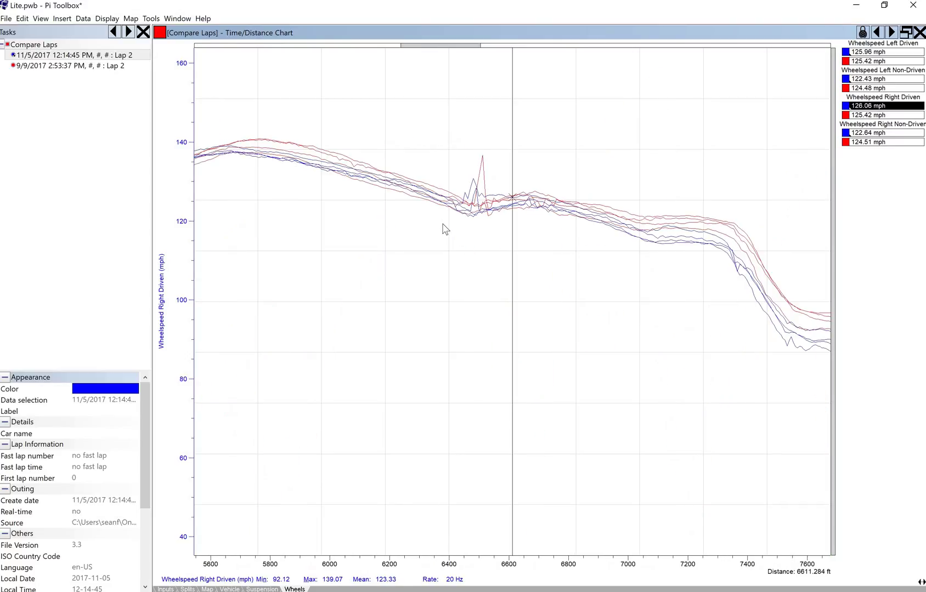
{"action": "scroll", "coordinate": [444, 229], "scroll_direction": "up", "scroll_amount": 1}
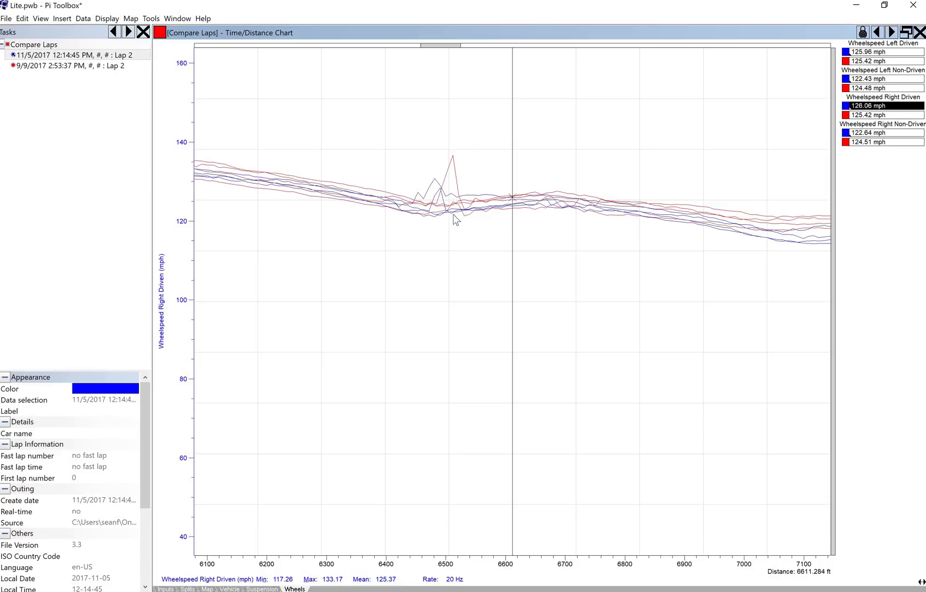
{"action": "left_click", "coordinate": [453, 218]}
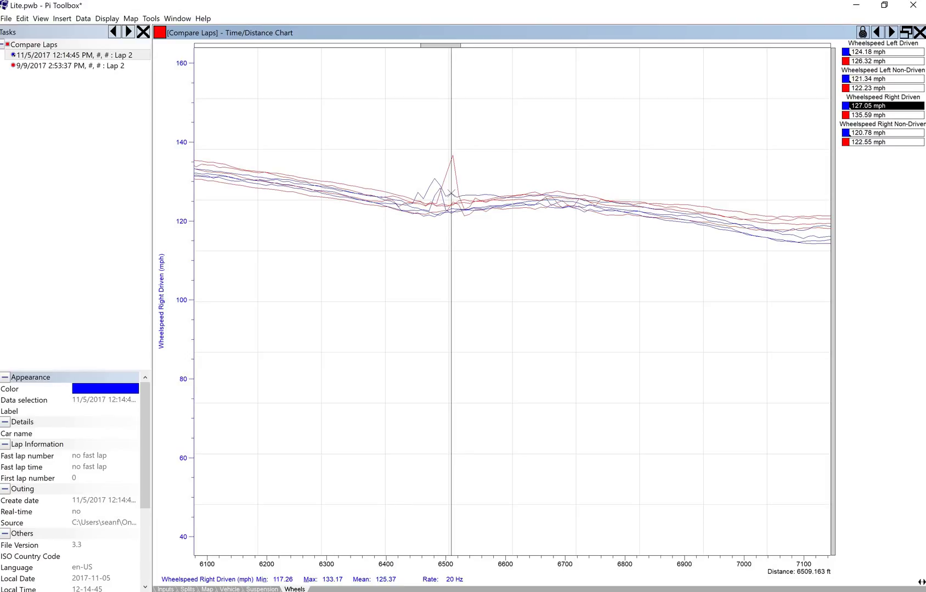
{"action": "left_click", "coordinate": [165, 589]}
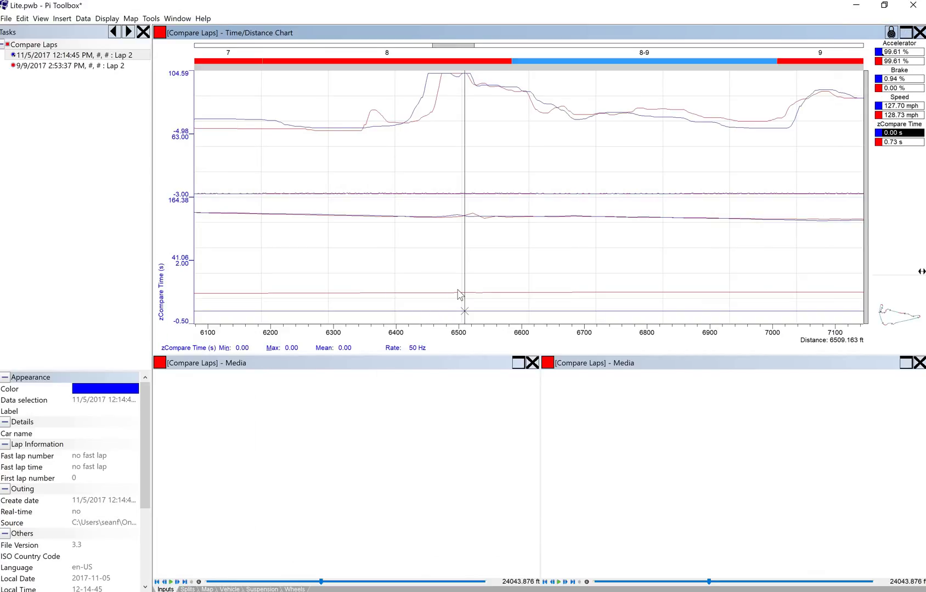
{"action": "scroll", "coordinate": [459, 295], "scroll_direction": "down", "scroll_amount": 5}
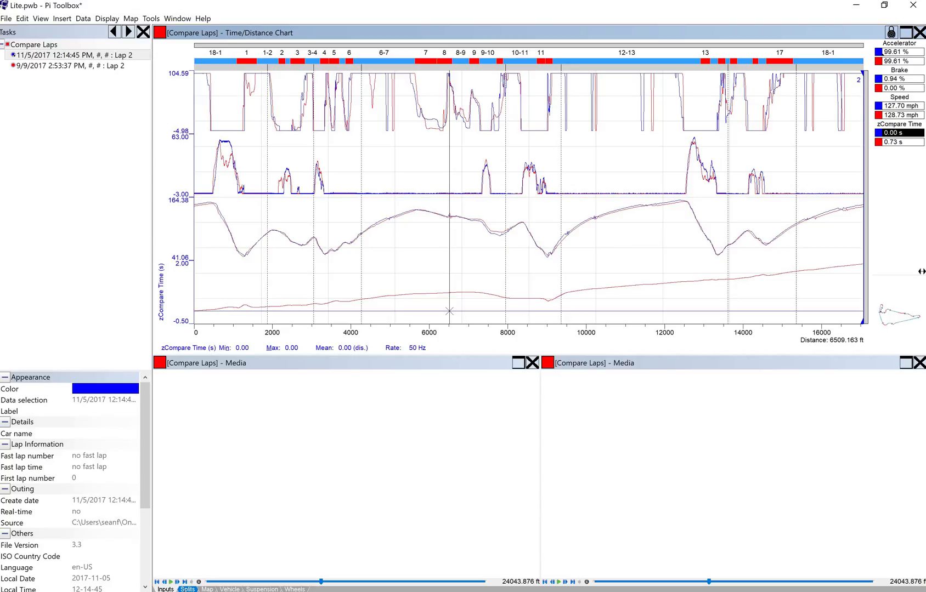
{"action": "left_click", "coordinate": [261, 588]}
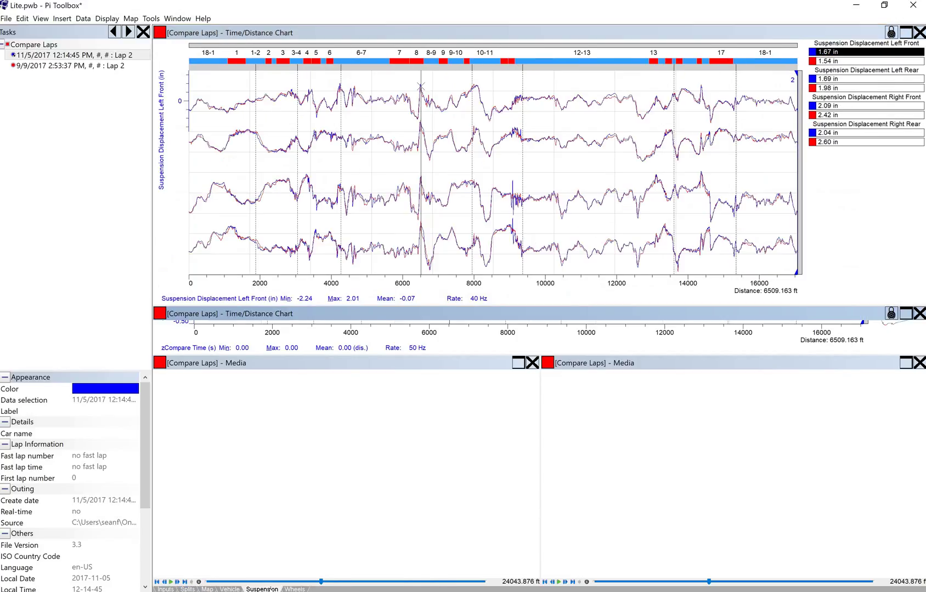
{"action": "left_click", "coordinate": [165, 588]}
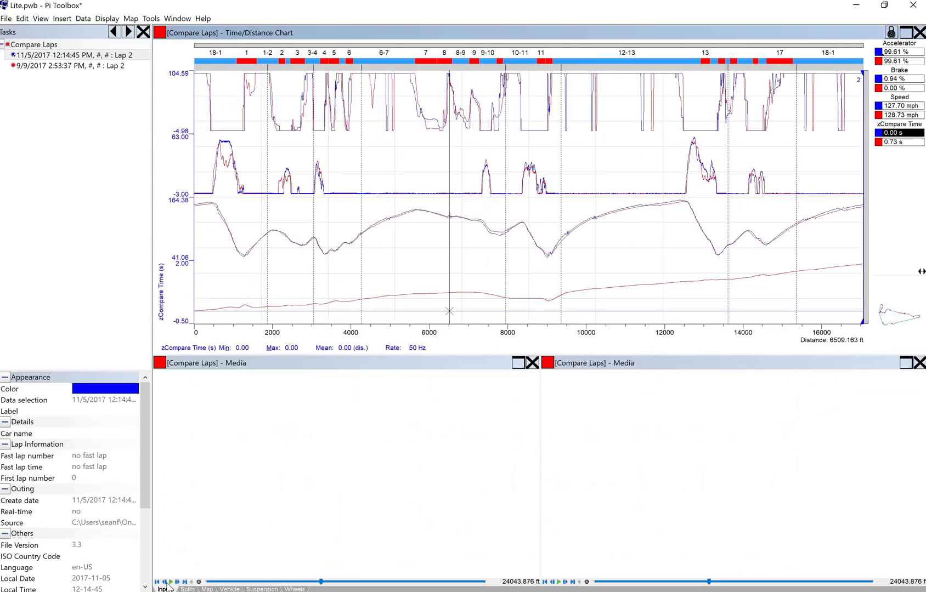